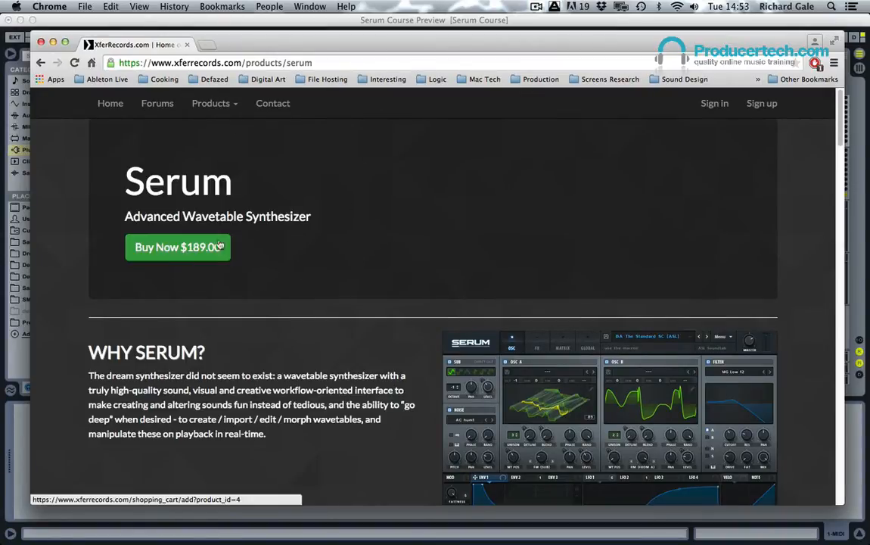
Step: Look through the Serum product page, examining its sections on oscillators, modulation, wavetable manipulation, effects and unison
drag(98, 222, 511, 238)
click(414, 221)
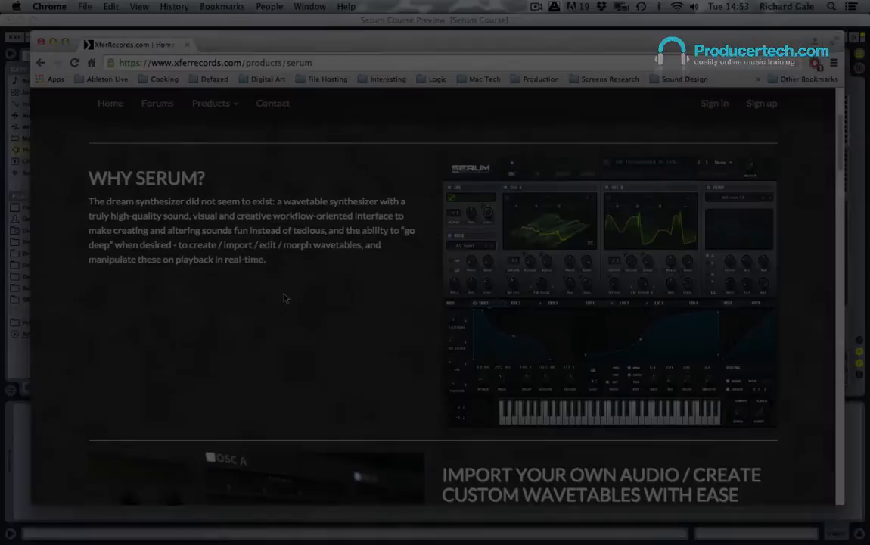
scroll(284, 297, down, 5)
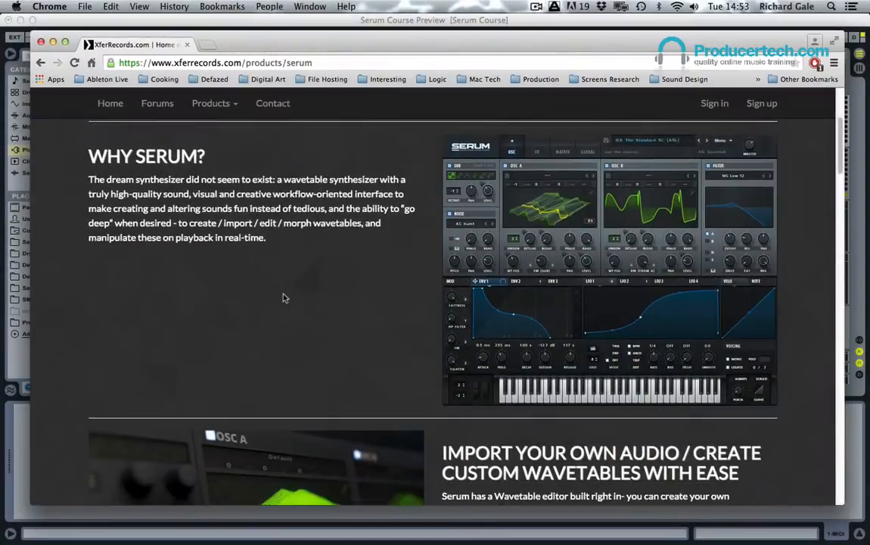
scroll(284, 297, down, 5)
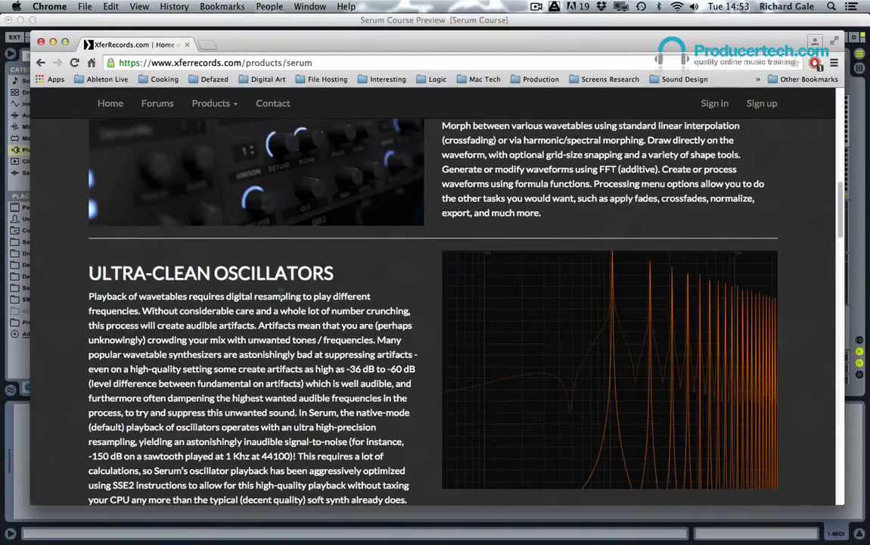
scroll(282, 295, down, 10)
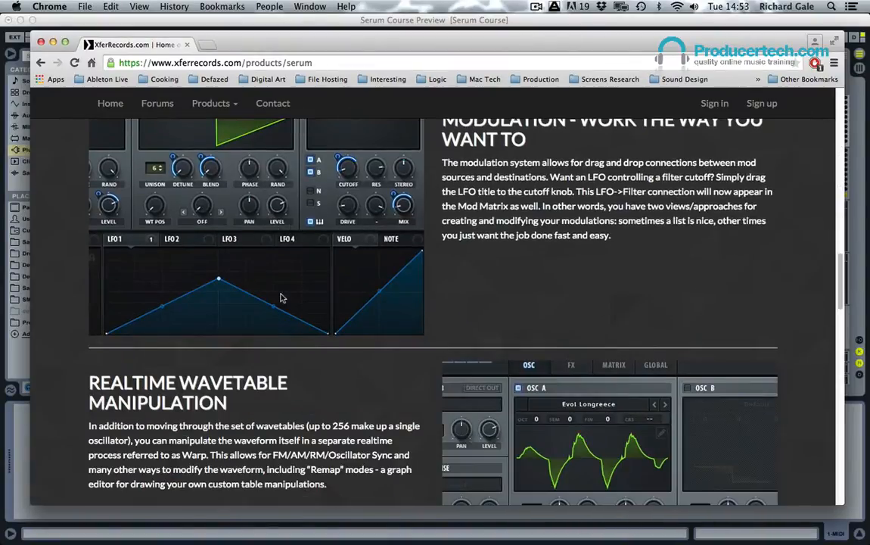
scroll(384, 291, down, 10)
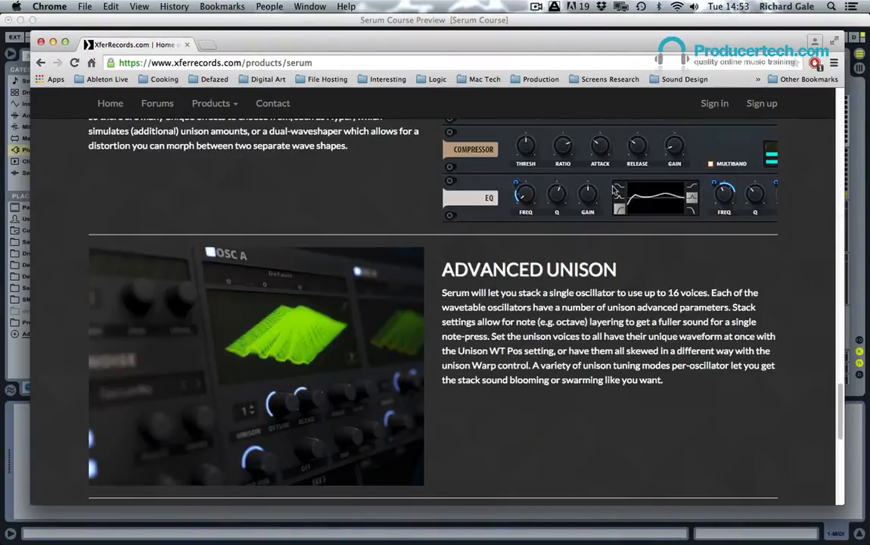
scroll(614, 191, up, 20)
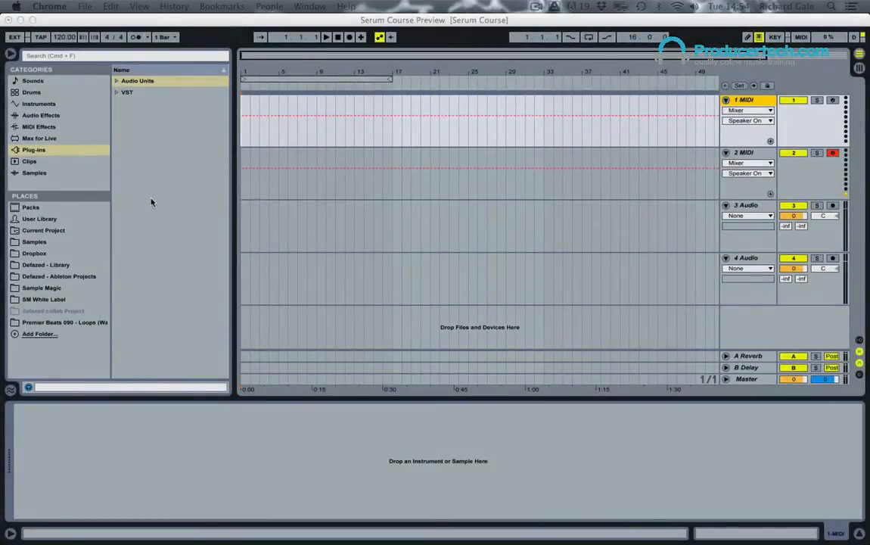
Step: In Ableton Live, load the Xfer Records Serum instrument from the Audio Units plug-ins onto the 1 MIDI track
click(115, 85)
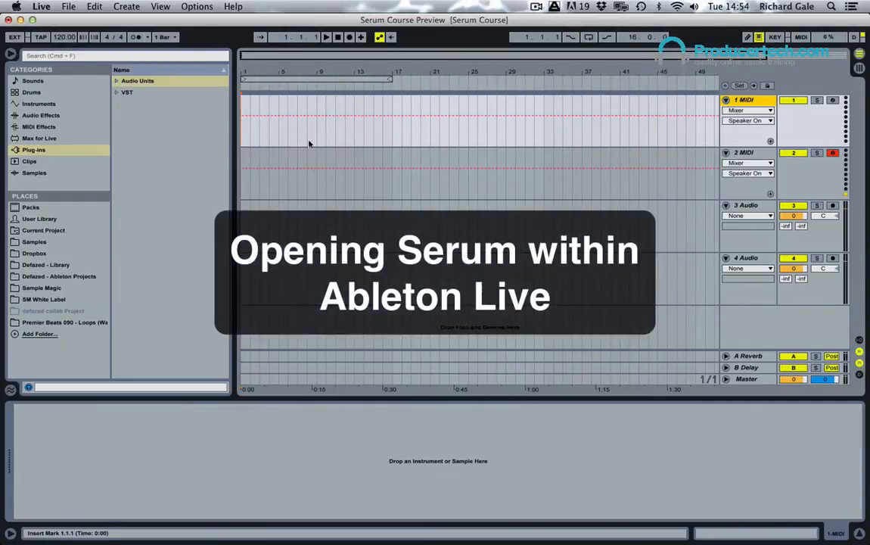
click(119, 80)
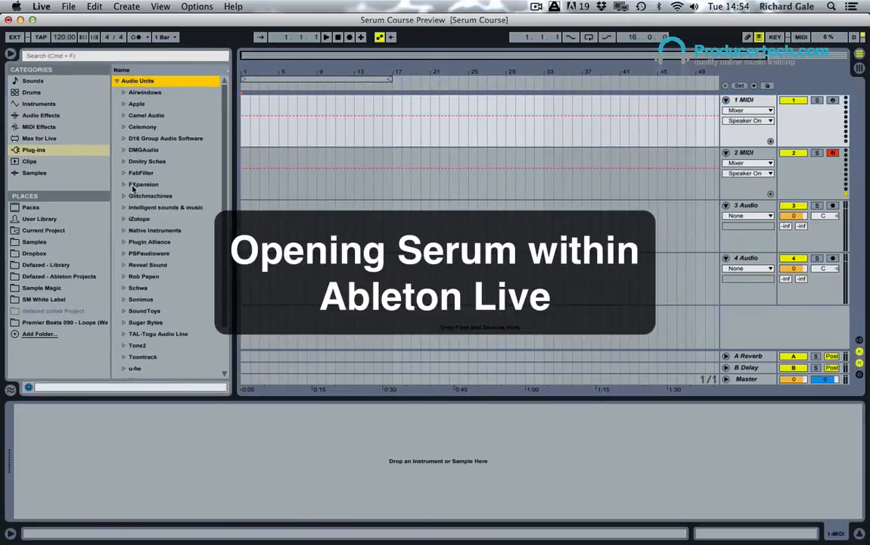
scroll(144, 177, down, 3)
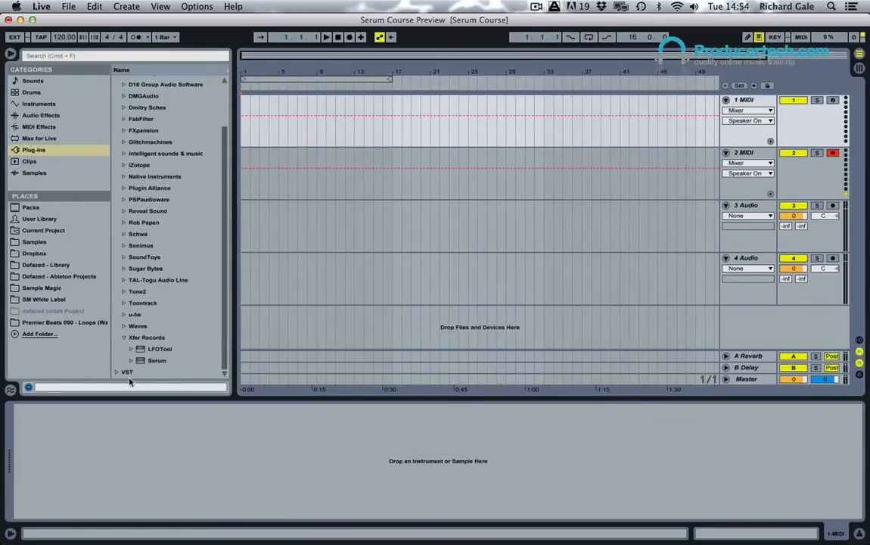
click(156, 363)
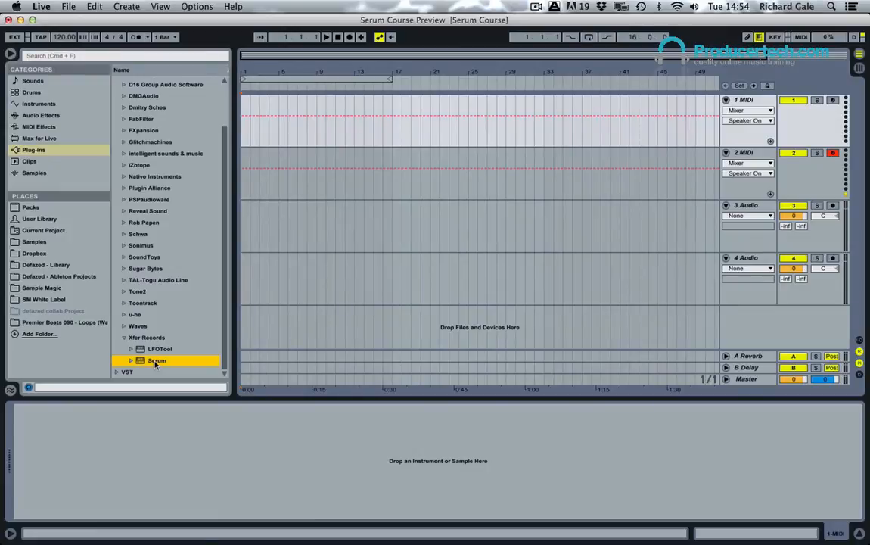
double_click(154, 362)
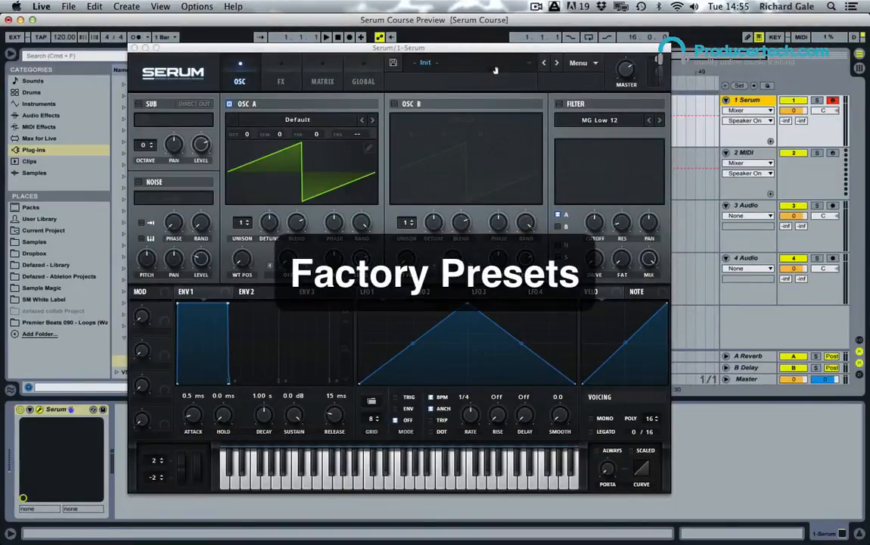
Step: Audition the factory bass presets BA Deep Womp [ADWR] and BA DnB Roller [ASL] in Serum
click(442, 68)
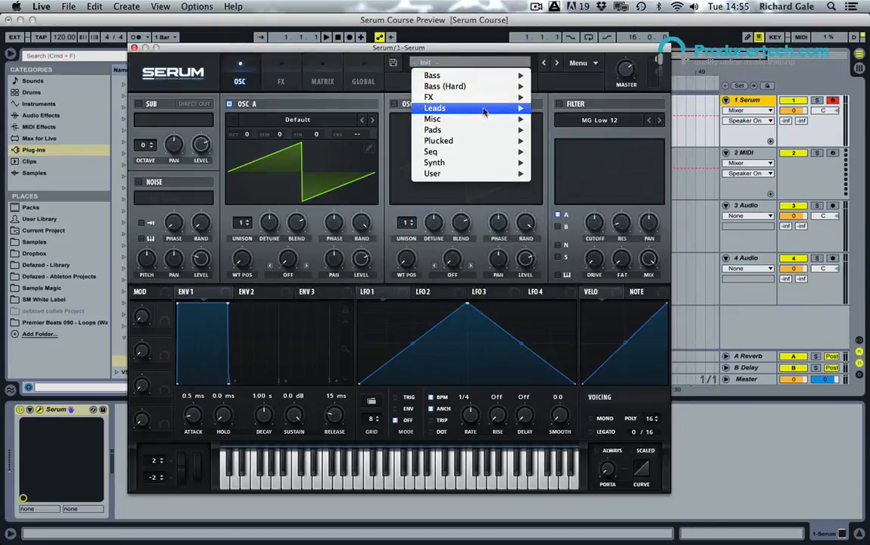
mouse_move(484, 114)
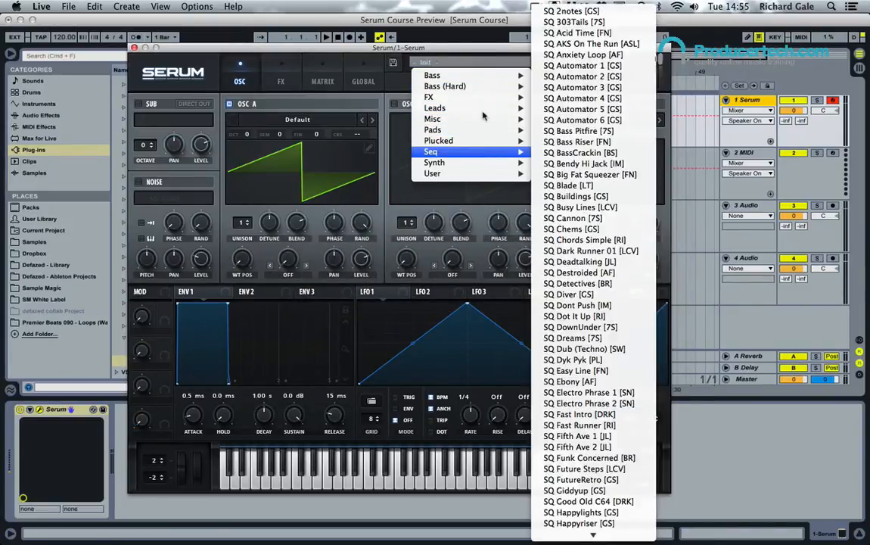
mouse_move(484, 76)
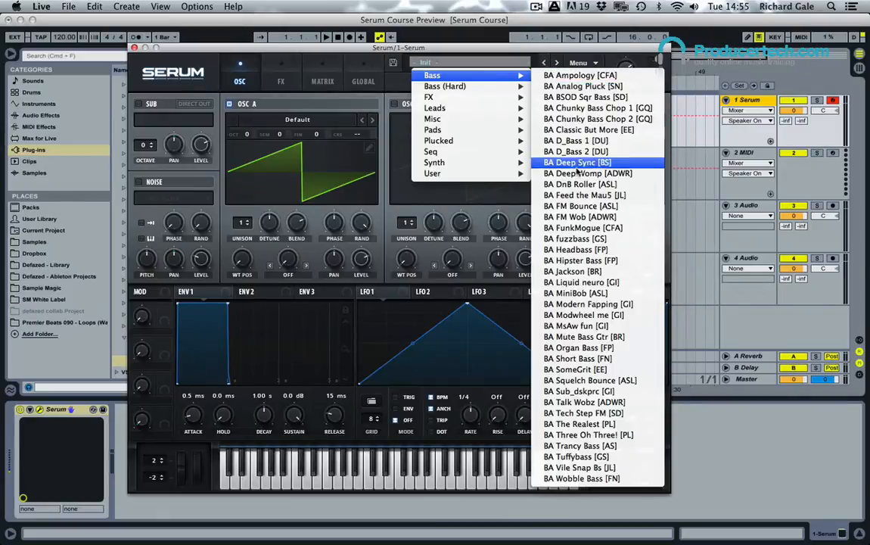
click(575, 155)
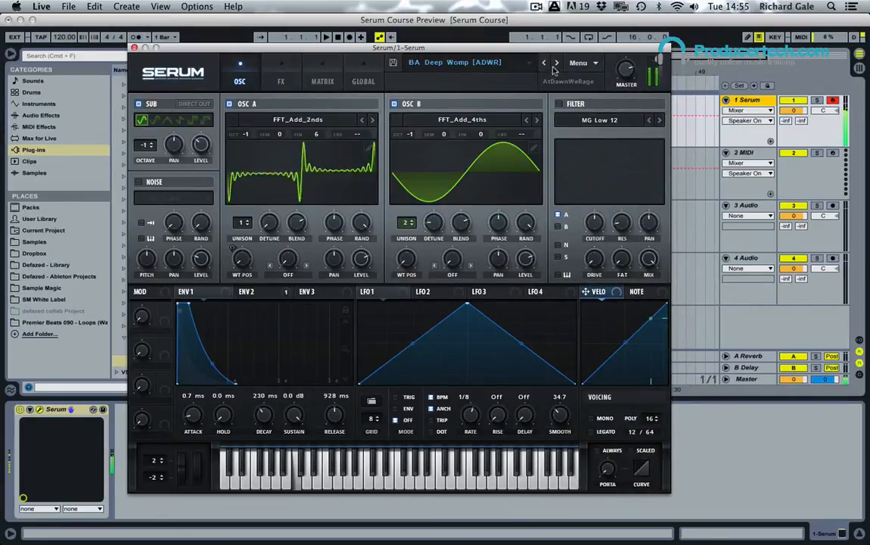
click(557, 64)
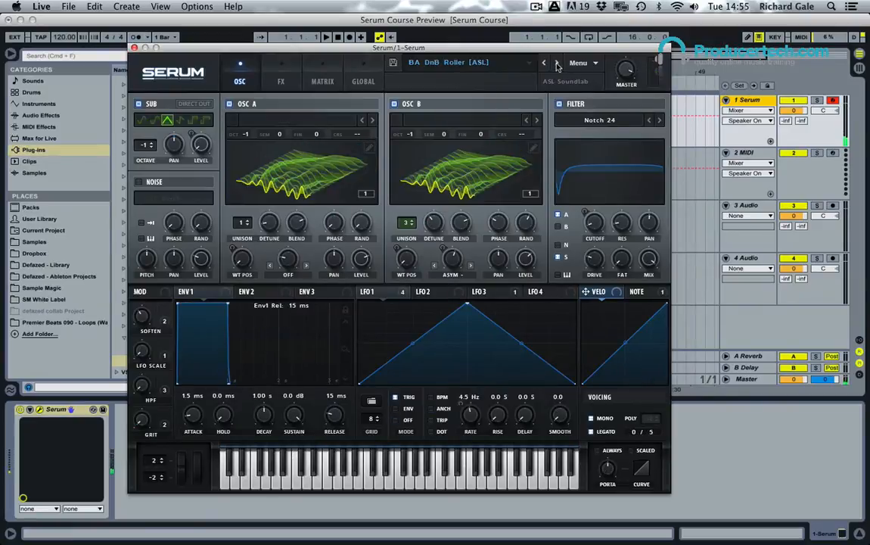
Step: Load the factory lead preset LD BraveHeart [7S]
click(478, 66)
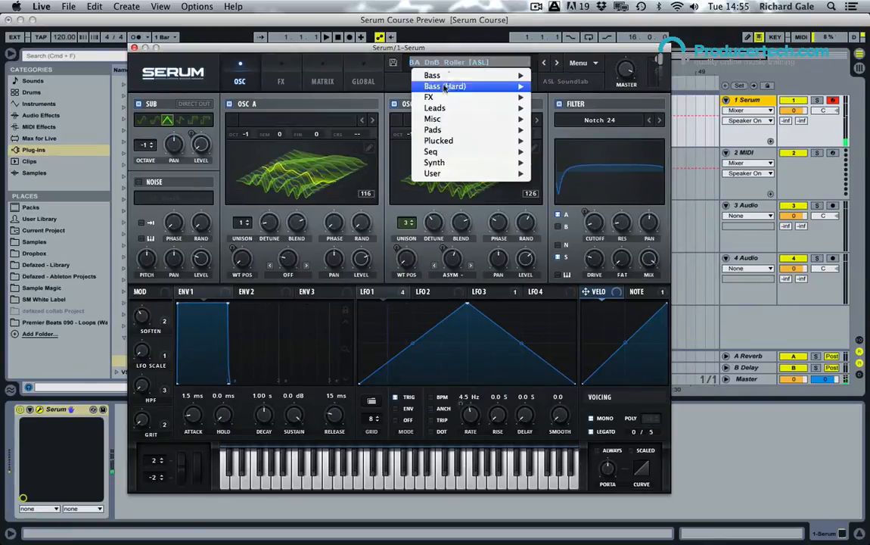
mouse_move(492, 107)
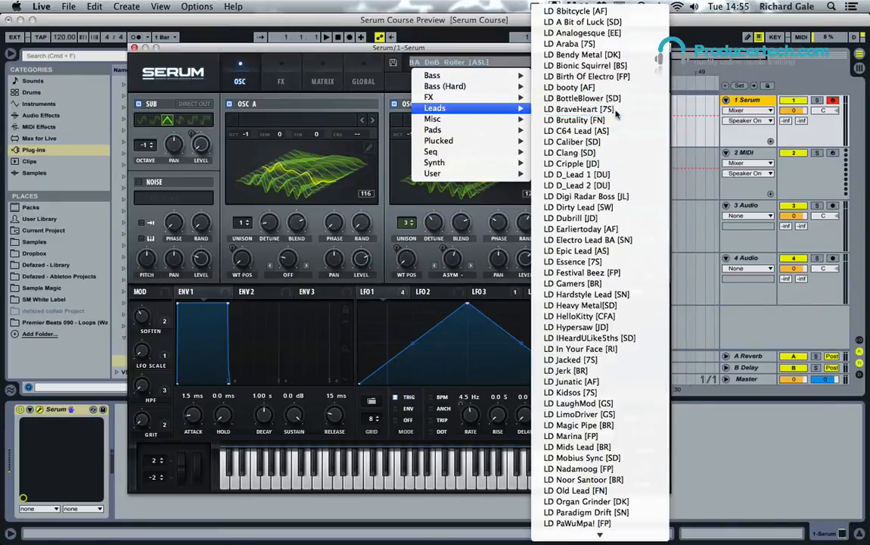
click(579, 109)
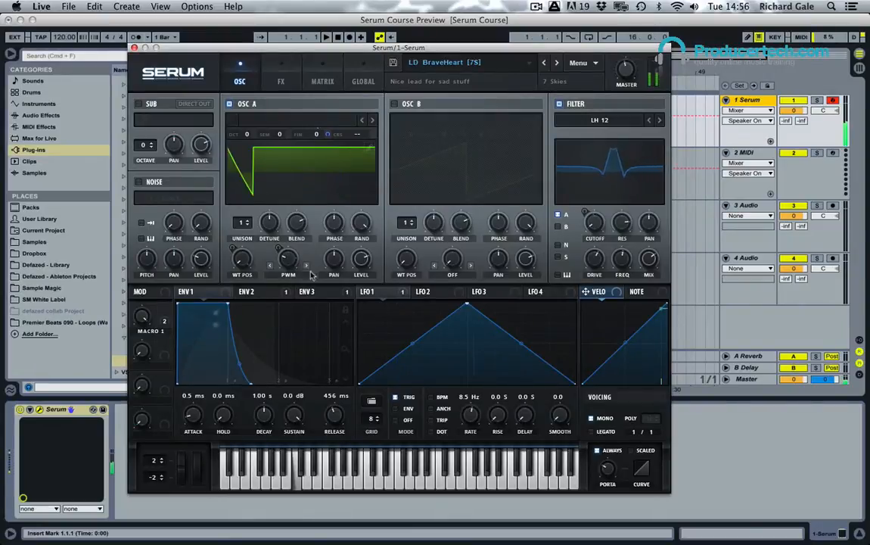
Step: Examine the preset's envelopes 1 to 3 and its LFOs 2 to 4
click(253, 292)
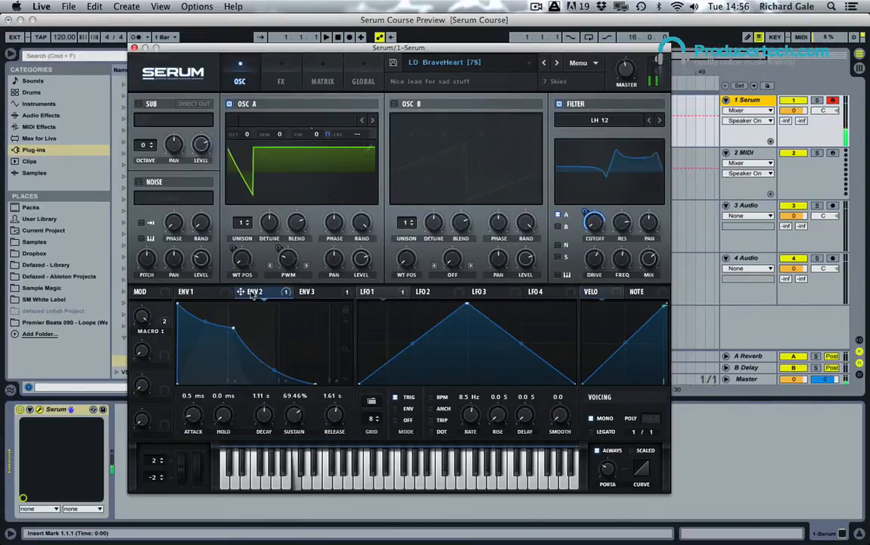
click(304, 292)
click(189, 292)
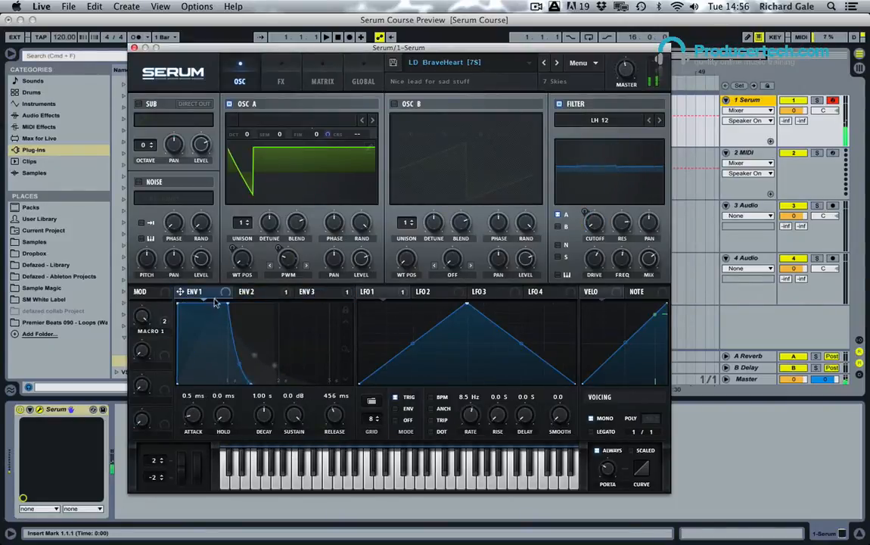
click(422, 292)
click(488, 293)
click(538, 292)
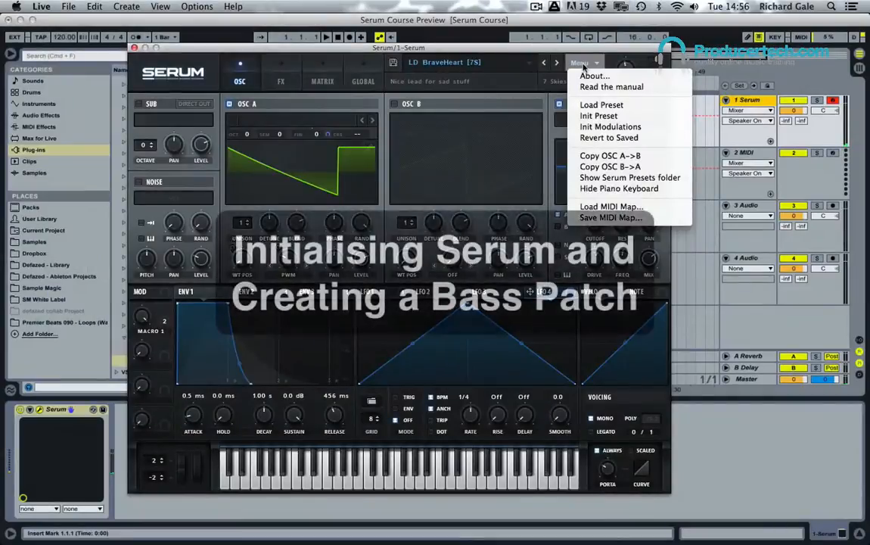
Step: Initialise the Serum preset and load the Analog wavetable Acid into oscillator A
click(624, 116)
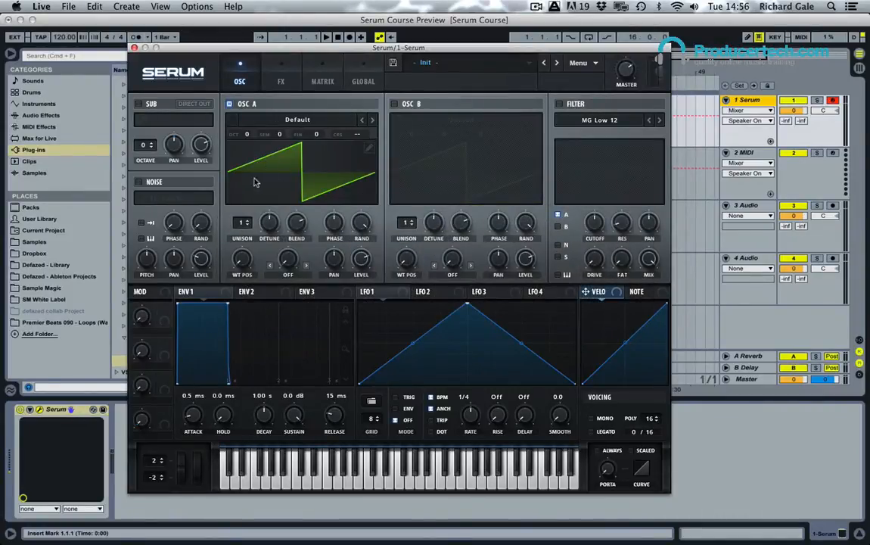
click(310, 121)
mouse_move(305, 134)
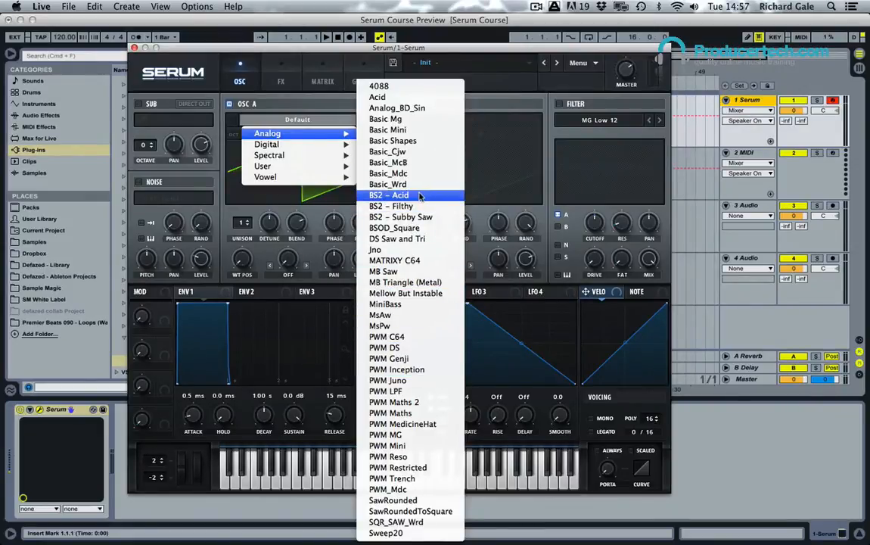
click(393, 97)
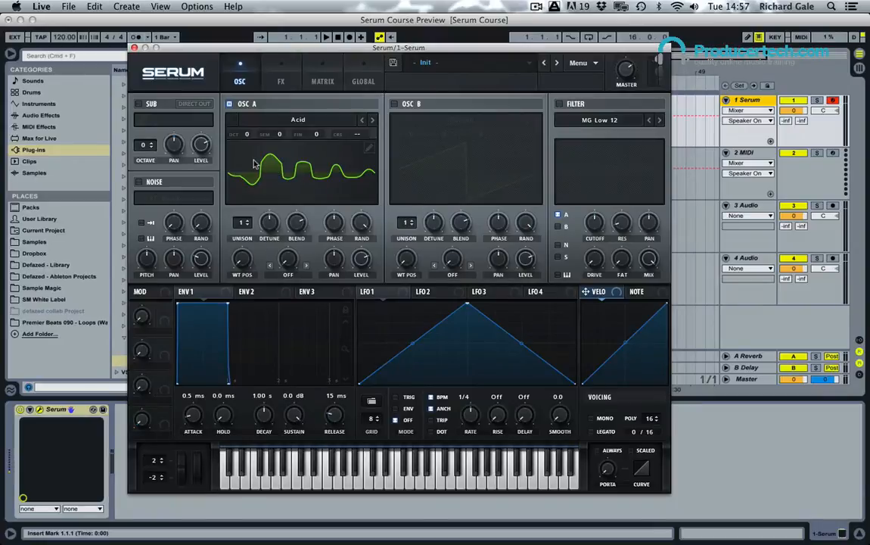
Step: Show oscillator A's wavetable in the 3D view and sweep its wavetable position through the frames and back to 1
click(309, 177)
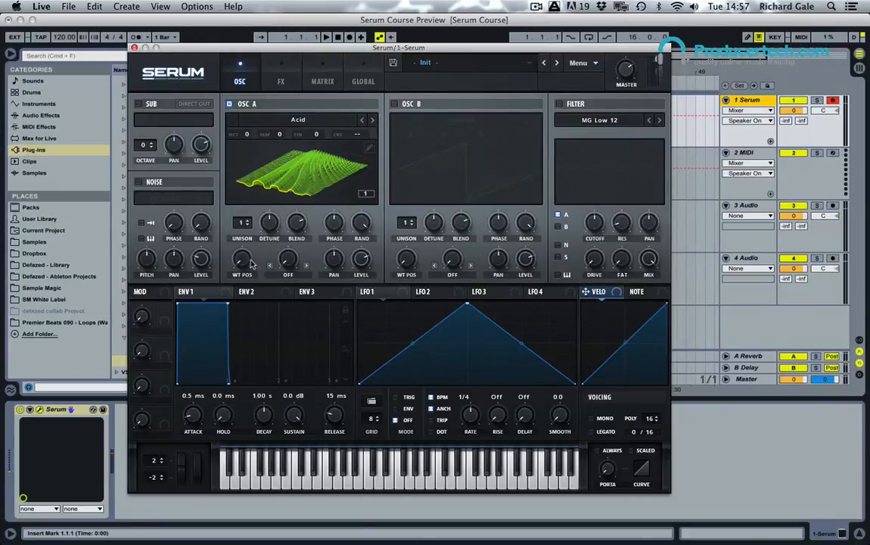
mouse_move(242, 262)
mouse_down()
mouse_move(214, 166)
mouse_move(260, 143)
mouse_move(243, 262)
mouse_up()
drag(243, 260, 244, 336)
Step: Open oscillator A's wavetable editor, examine the individual waveforms along the table, and return to the main view
click(370, 149)
drag(173, 420, 470, 416)
drag(381, 431, 298, 416)
drag(476, 433, 185, 429)
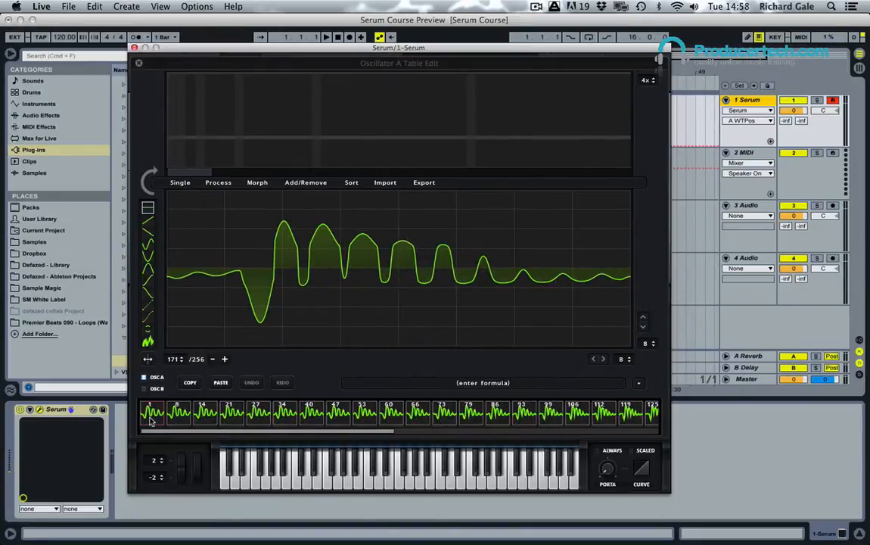
click(151, 420)
click(139, 63)
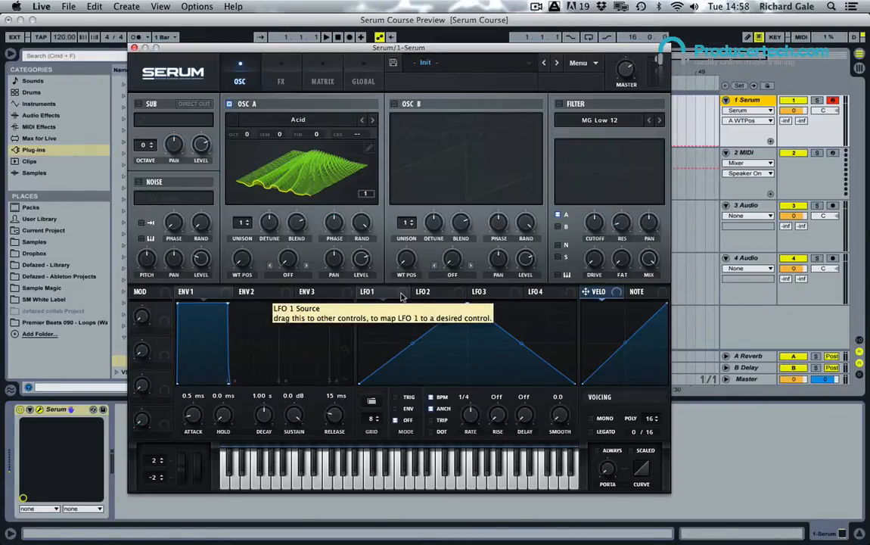
Step: Map LFO 1 to oscillator A's wavetable position and shift the LFO's peak to the cycle's end for a rising ramp
drag(401, 296, 242, 260)
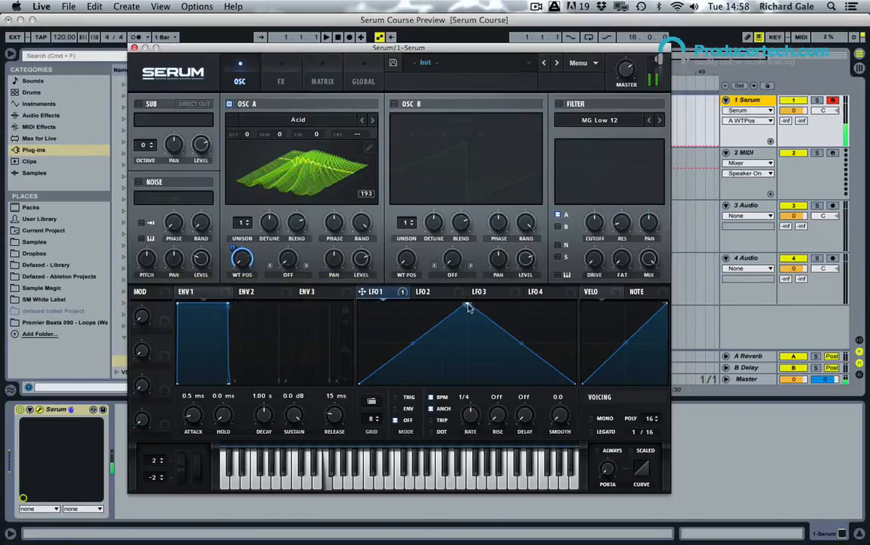
drag(469, 307, 566, 302)
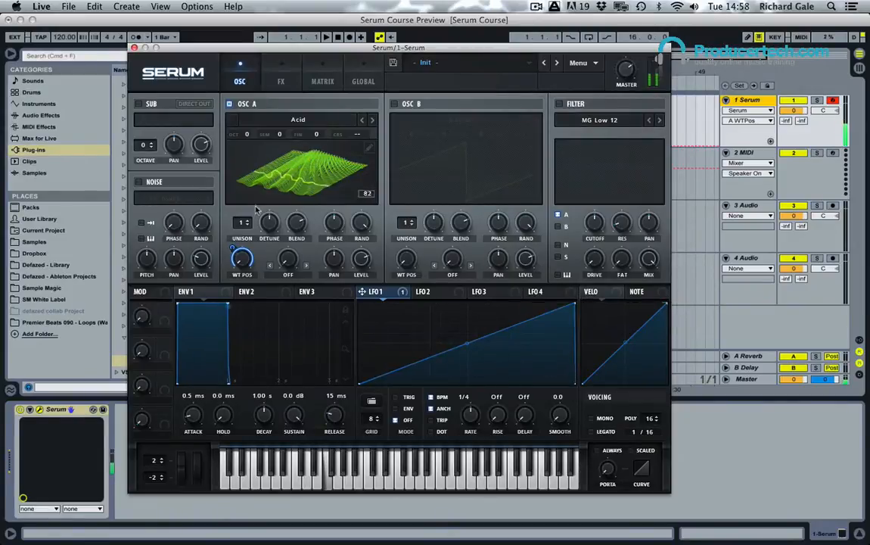
Step: Lower oscillator A's octave to -2 and raise its level
drag(246, 134, 249, 176)
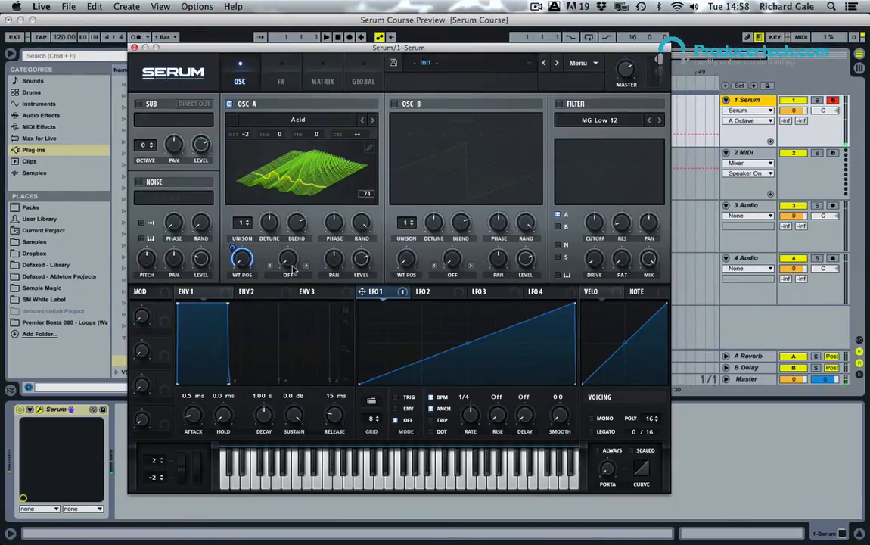
drag(364, 260, 369, 219)
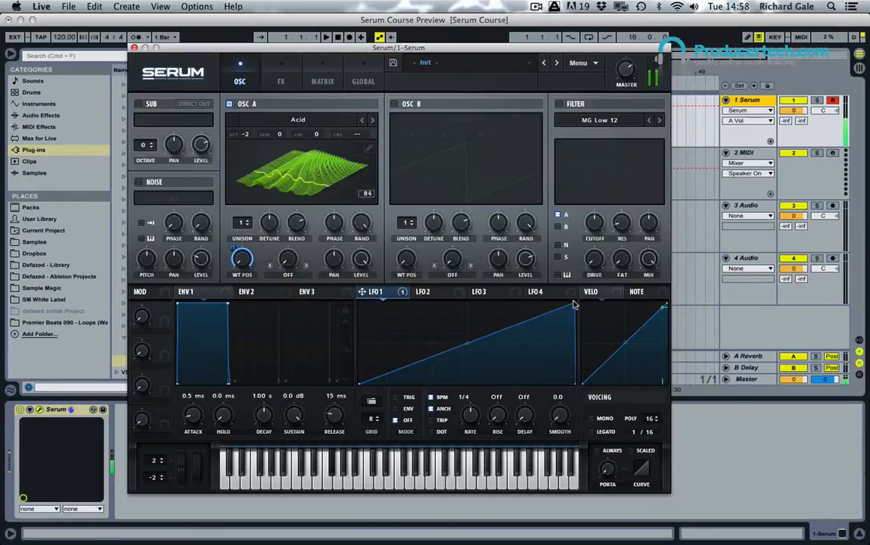
Step: Move LFO 1's peak back to the middle of its cycle for a triangle shape and set its rate to bar
drag(574, 304, 468, 305)
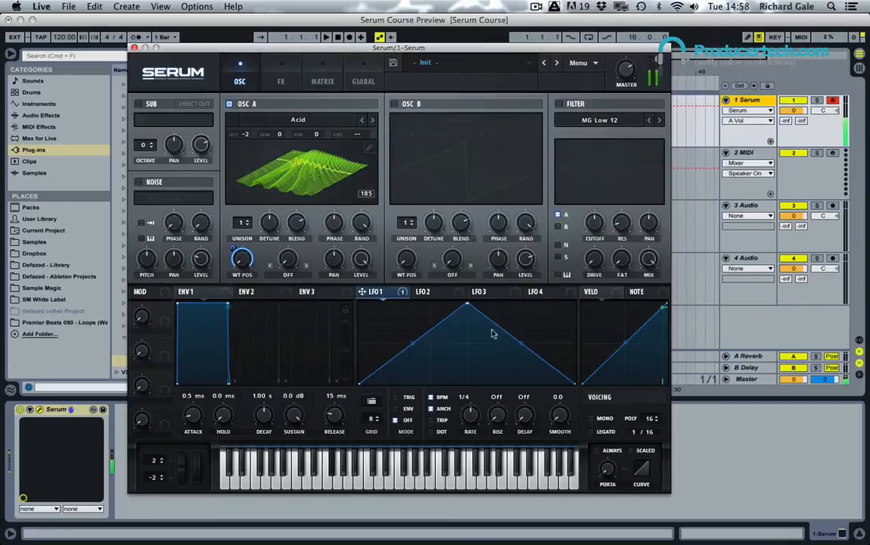
drag(469, 414, 470, 433)
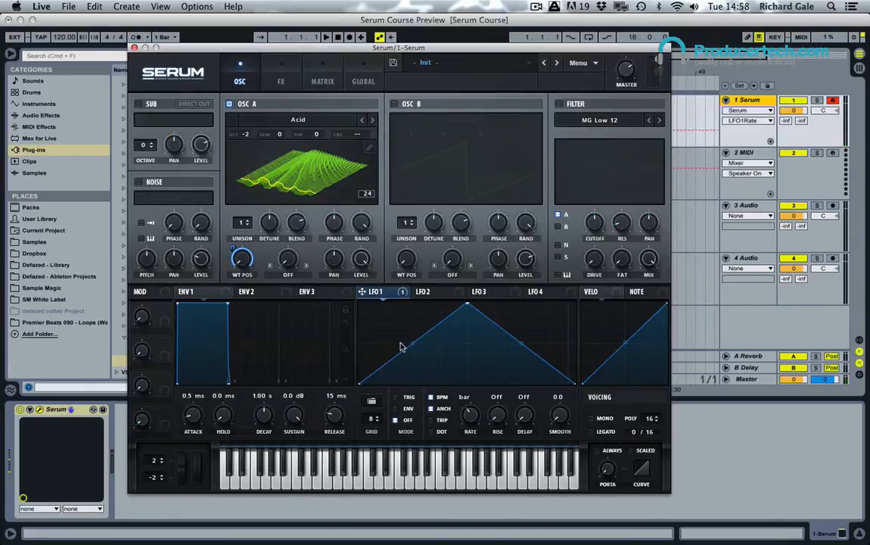
Step: Bend LFO 1's rising slope slightly and its falling slope strongly inward, and set the LFO mode to TRIG
drag(402, 346, 390, 303)
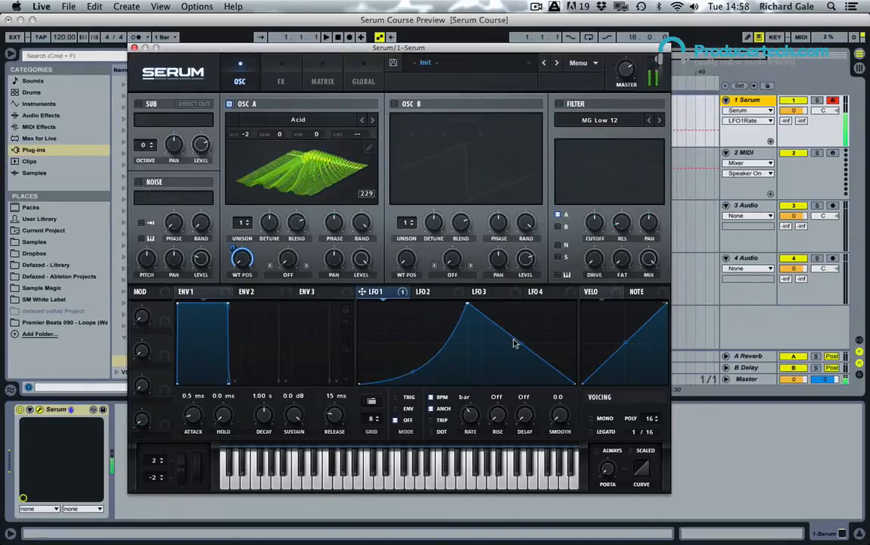
drag(518, 344, 521, 376)
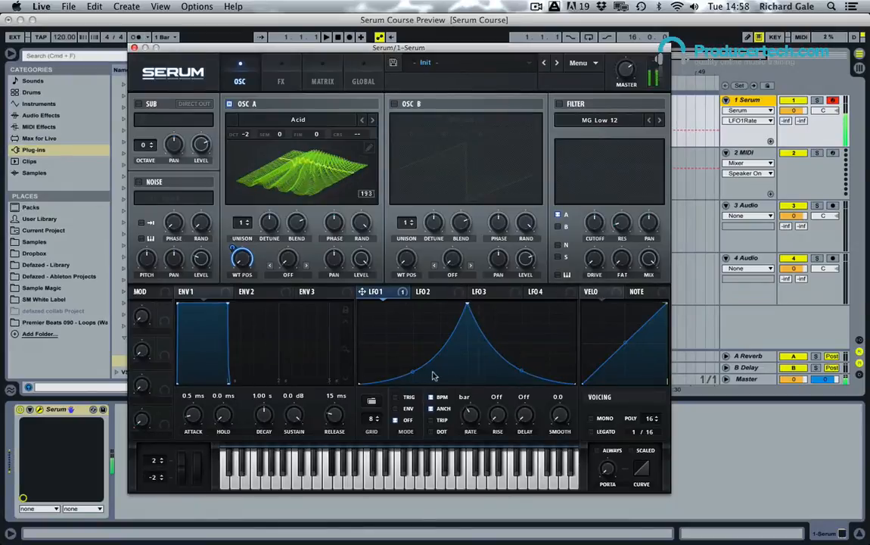
drag(412, 372, 413, 349)
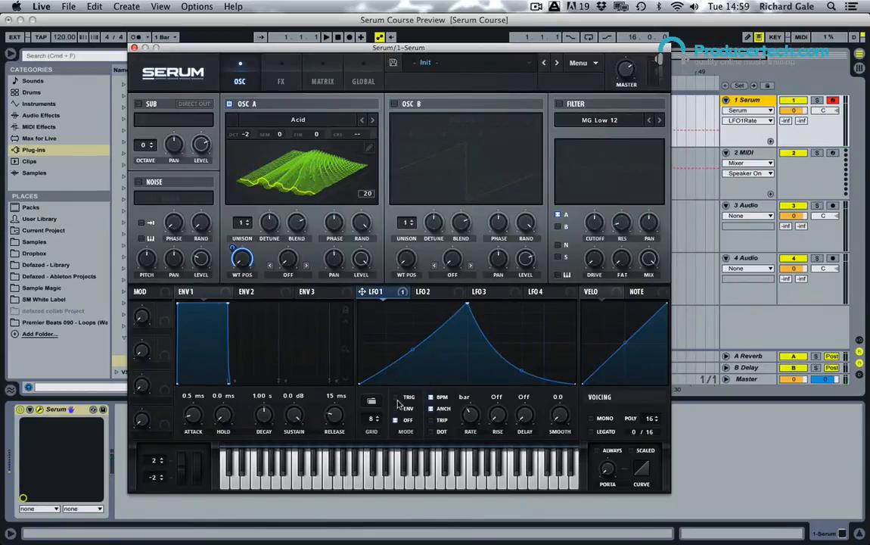
click(409, 398)
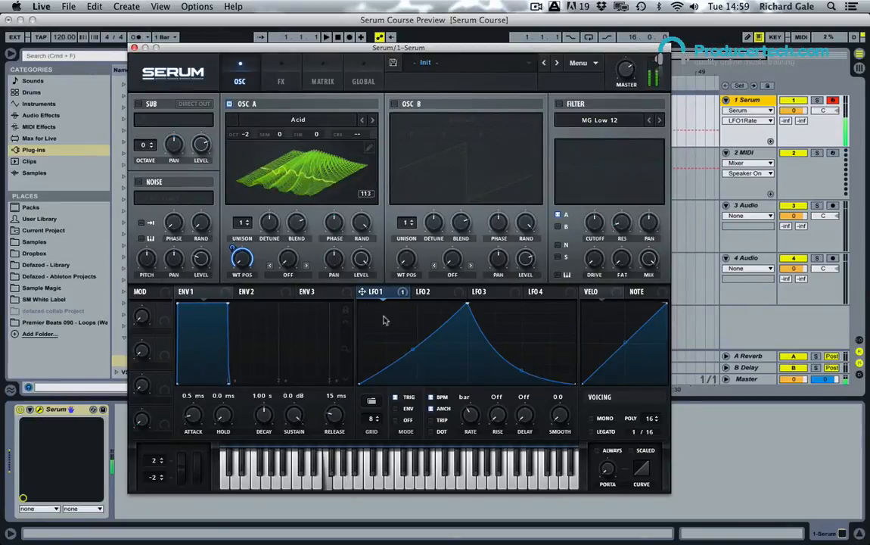
Step: Load the Spectral wavetable Bowed Metal [ML] into oscillator A and lower its wavetable position
click(306, 121)
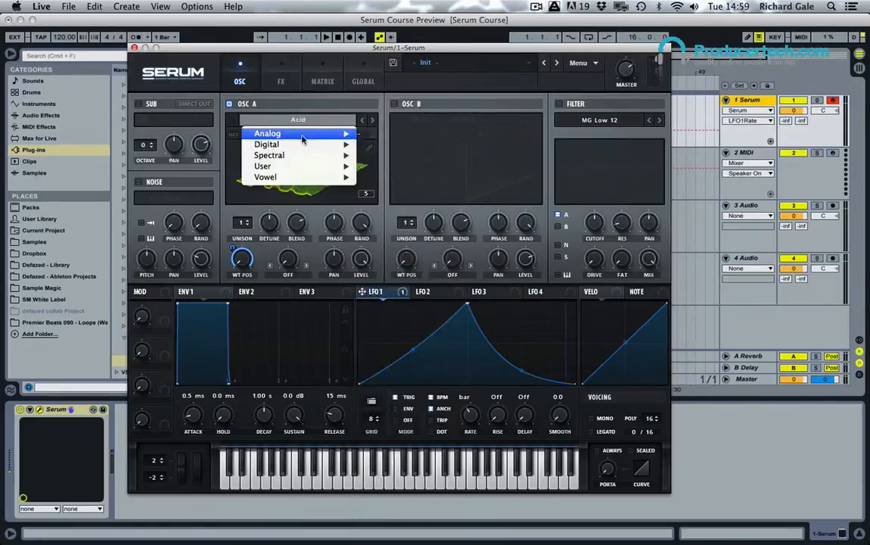
mouse_move(302, 136)
mouse_move(303, 157)
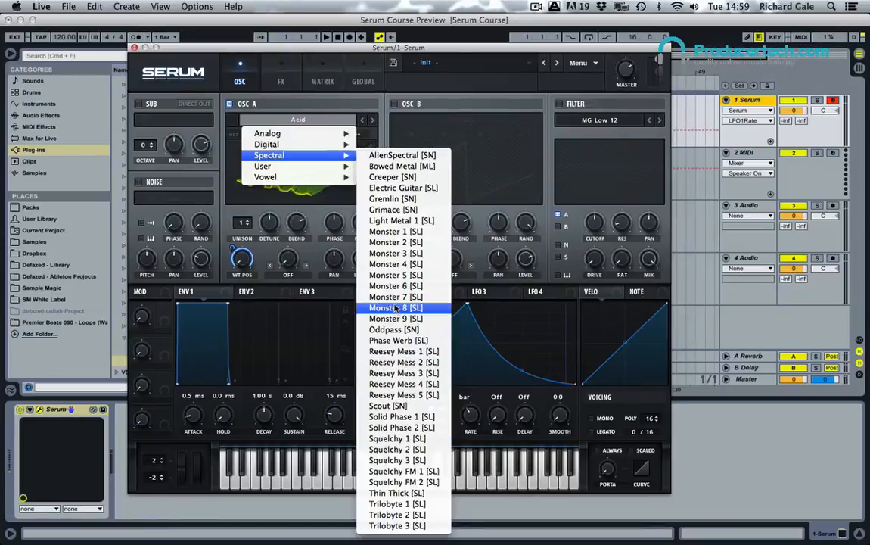
click(401, 166)
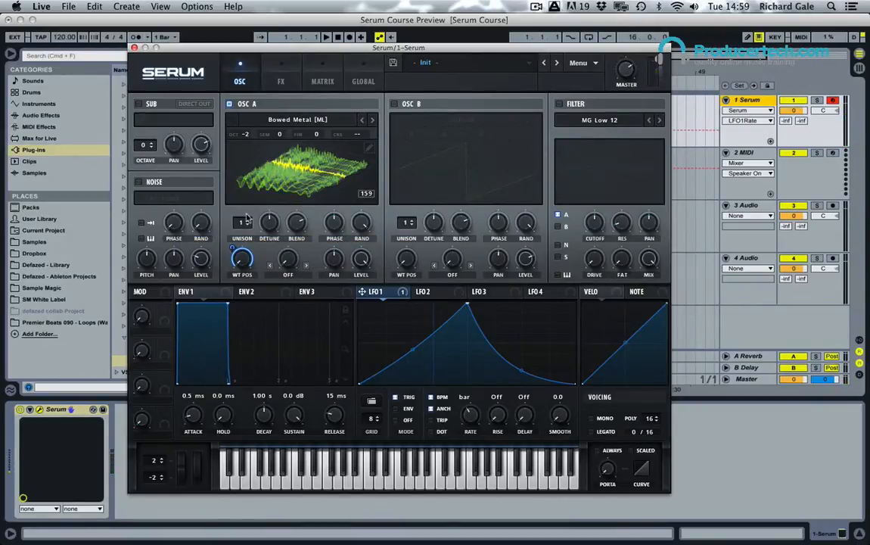
mouse_move(241, 261)
mouse_down()
mouse_move(242, 227)
mouse_move(234, 254)
mouse_move(241, 250)
mouse_up()
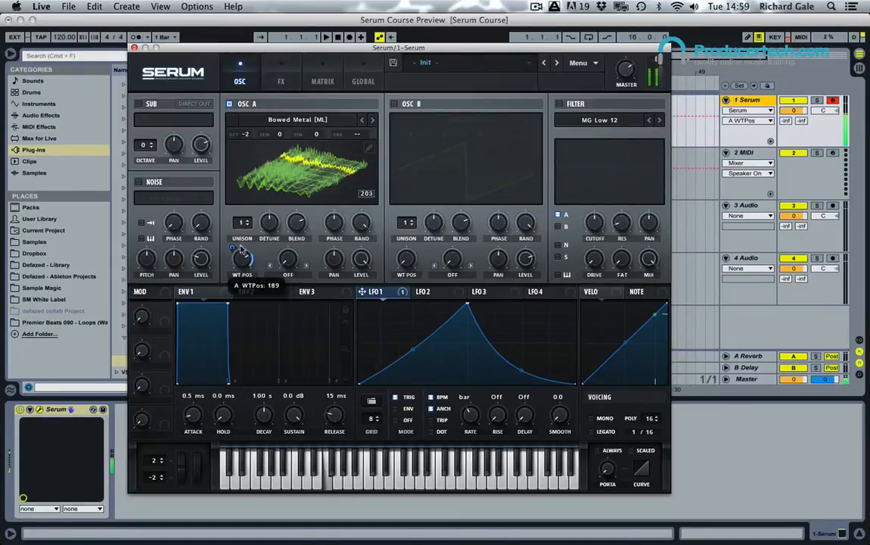
drag(240, 251, 248, 337)
Step: Switch oscillator A to the Electric Guitar [SL] wavetable and fine-tune its wavetable position
click(371, 120)
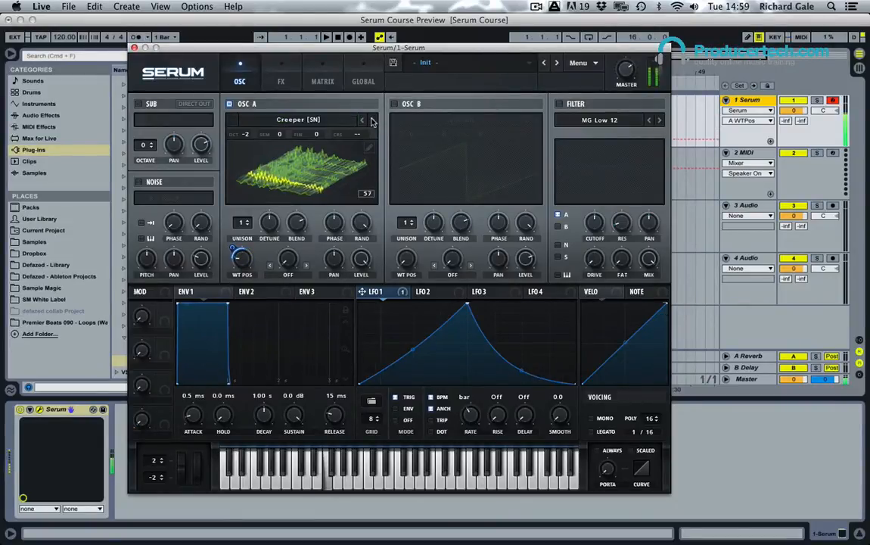
click(371, 121)
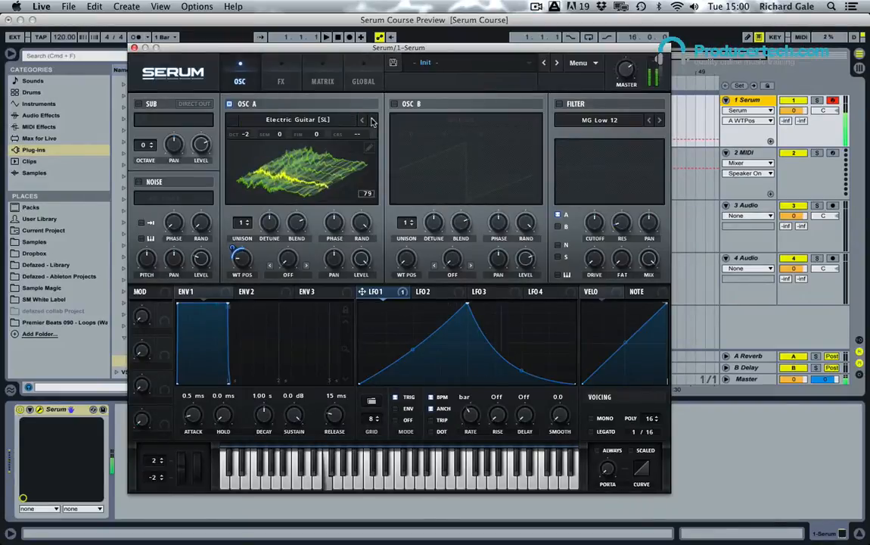
mouse_move(241, 258)
mouse_down()
mouse_move(247, 237)
mouse_move(238, 253)
mouse_up()
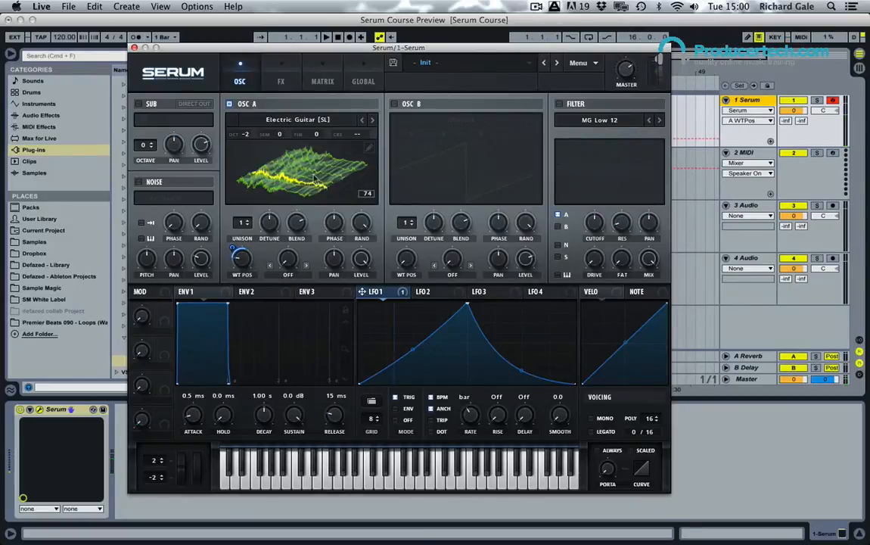
Step: Give oscillator A 7 unison voices and reduce the unison detune
click(249, 222)
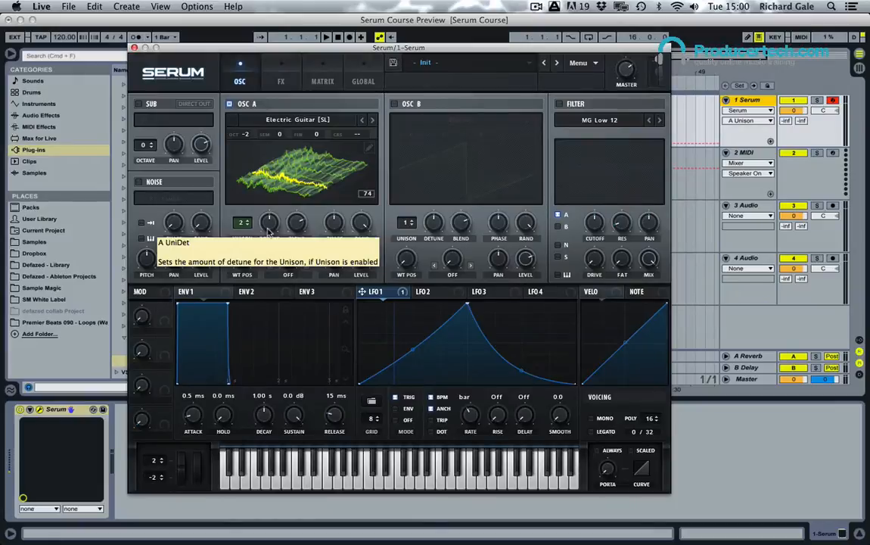
drag(269, 231, 270, 258)
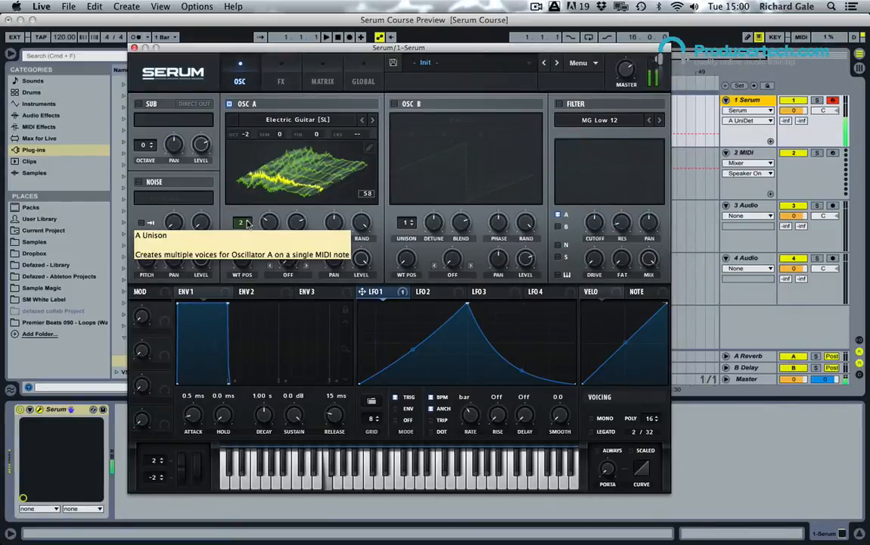
scroll(247, 225, up, 1)
scroll(247, 225, up, 4)
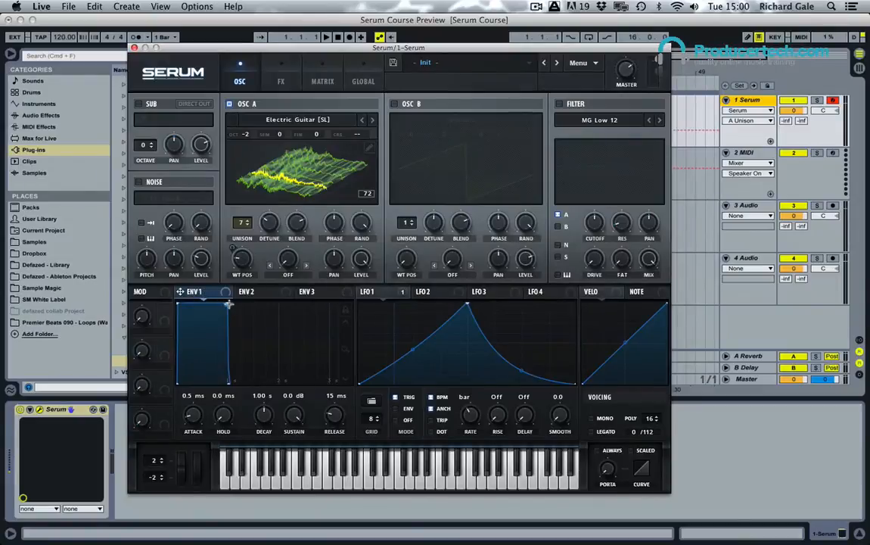
Step: Shape envelope 1 with a 1.16 s decay that bows outward, and take its sustain down to silence
drag(228, 305, 219, 354)
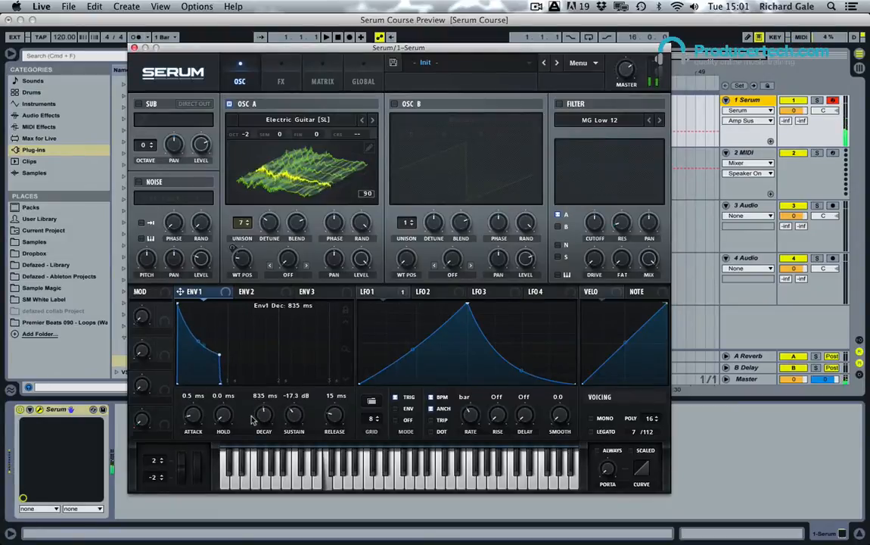
drag(268, 416, 295, 448)
drag(264, 415, 267, 425)
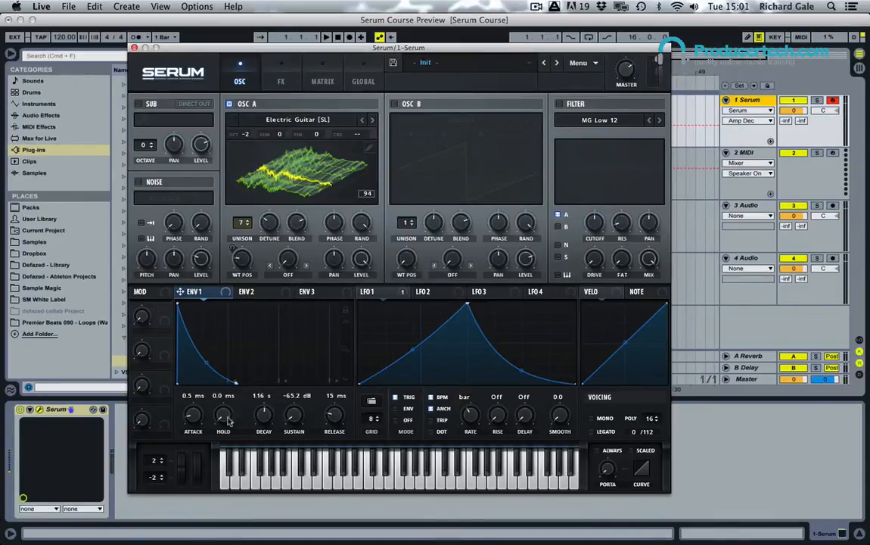
drag(206, 364, 204, 337)
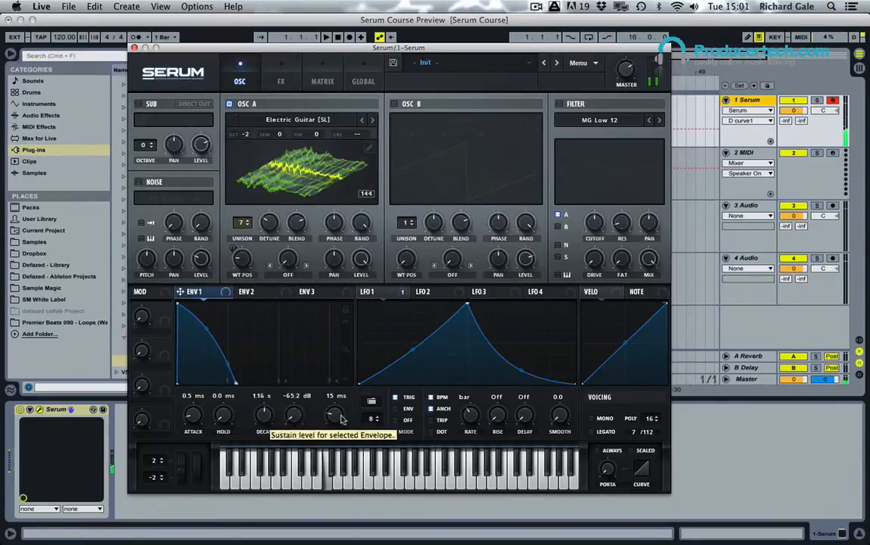
drag(294, 415, 295, 448)
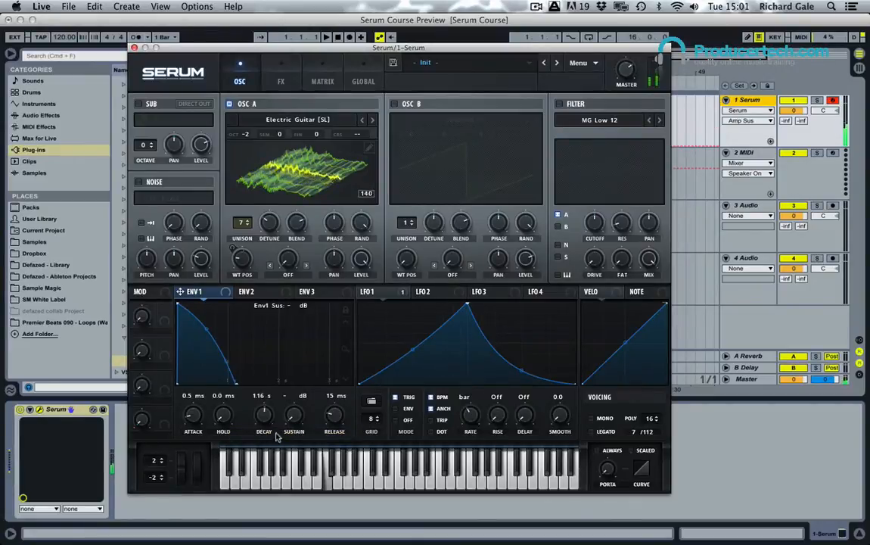
Step: Set envelope 1's decay to about 849 ms and its release to 22 ms
mouse_move(265, 420)
mouse_down()
mouse_move(265, 436)
mouse_move(266, 422)
mouse_up()
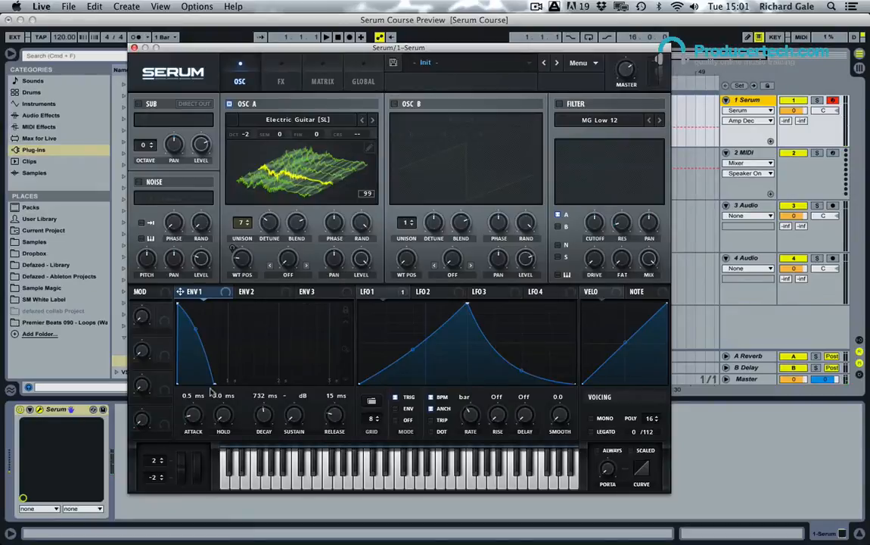
drag(215, 383, 237, 393)
drag(335, 415, 338, 435)
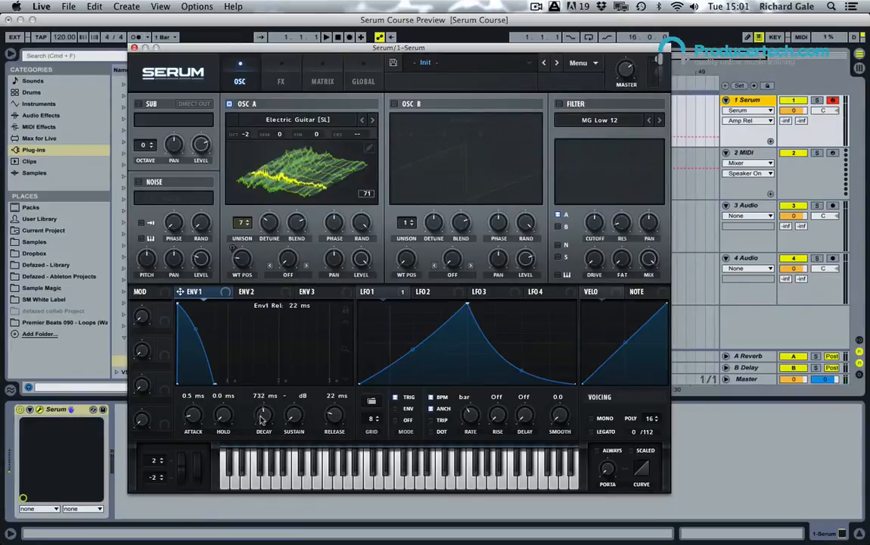
mouse_move(261, 419)
mouse_down()
mouse_move(263, 433)
mouse_move(264, 413)
mouse_up()
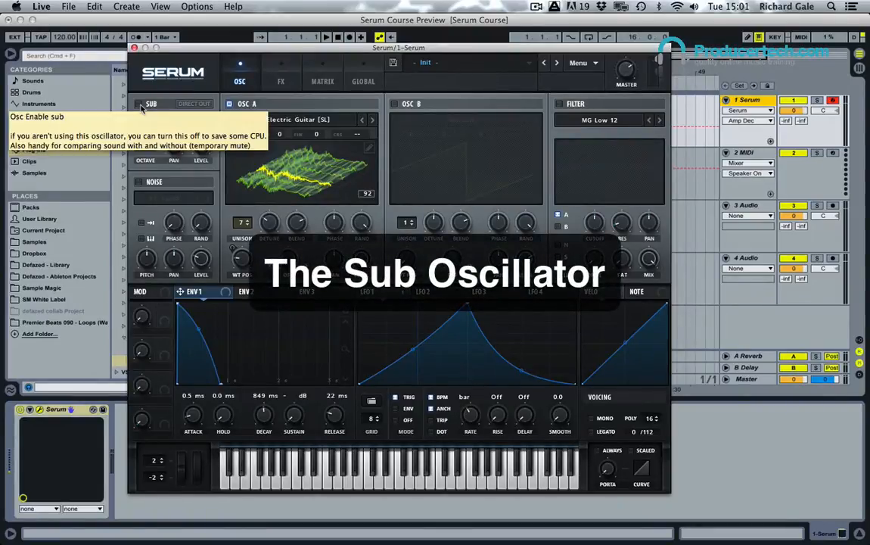
Step: Enable the sub oscillator at octave -2 with a raised level, and adjust oscillator A's wavetable position
click(138, 103)
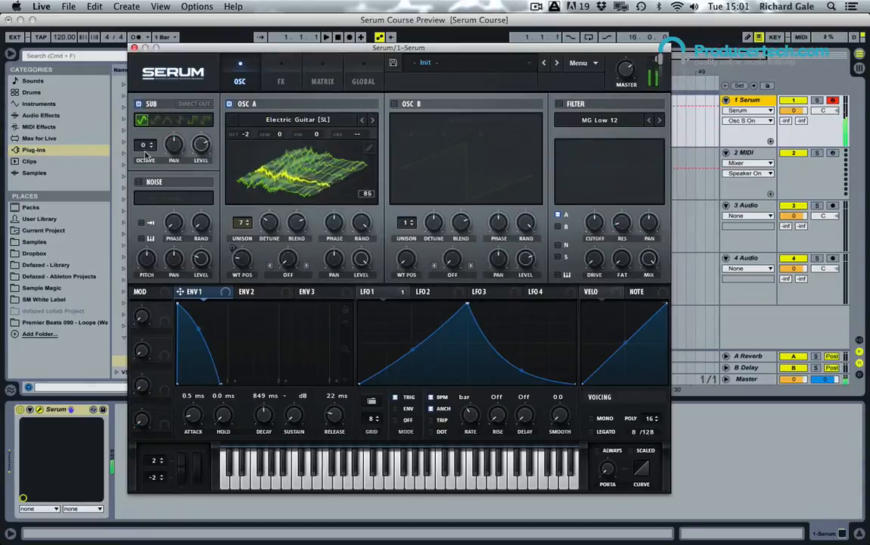
click(152, 149)
click(152, 149)
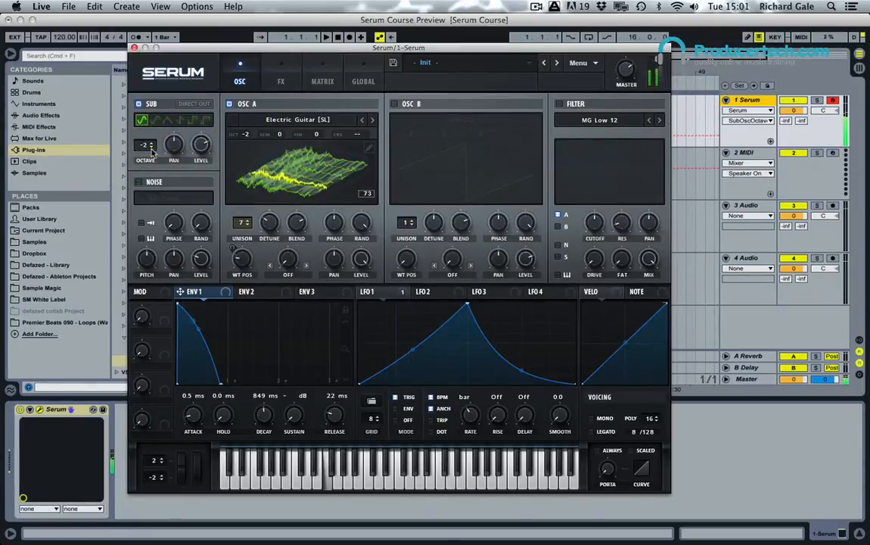
drag(202, 146, 212, 104)
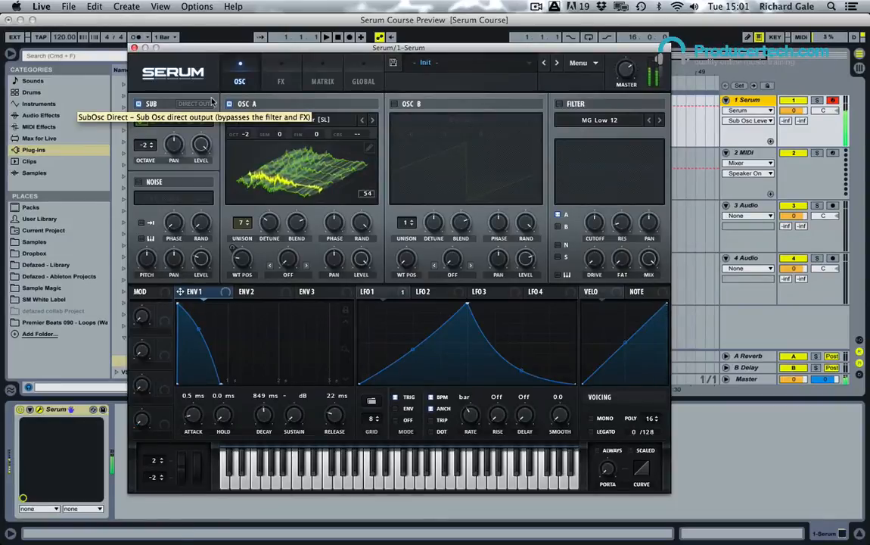
drag(242, 259, 254, 212)
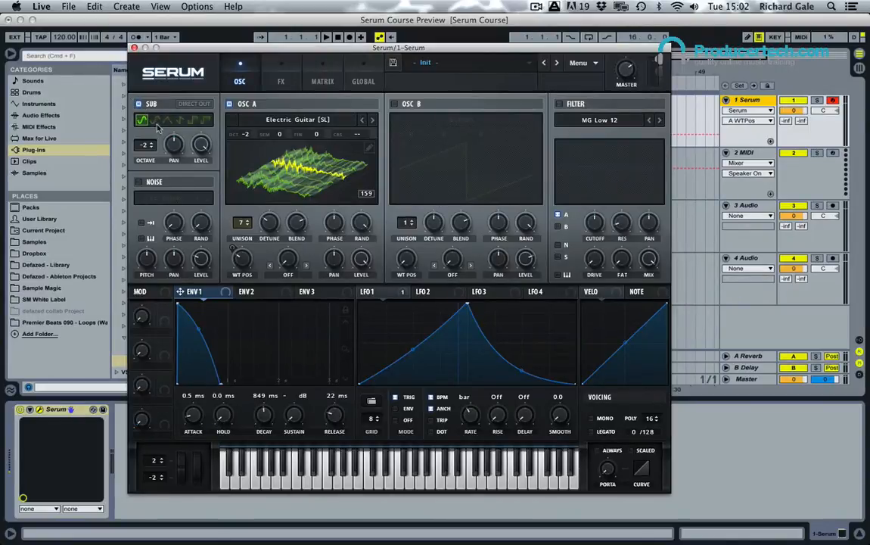
Step: Audition the sub oscillator's other waveform shapes and return it to the sine
click(154, 121)
click(168, 121)
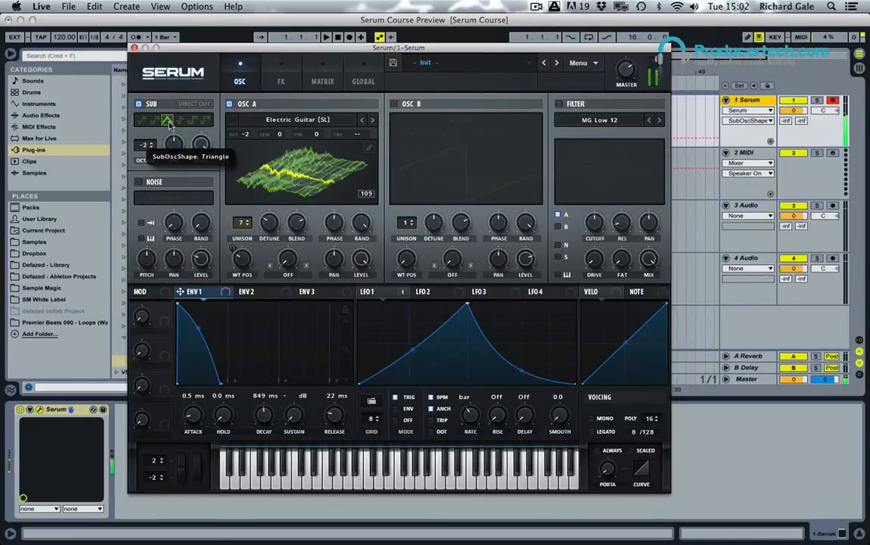
click(180, 121)
click(193, 121)
click(206, 121)
click(193, 121)
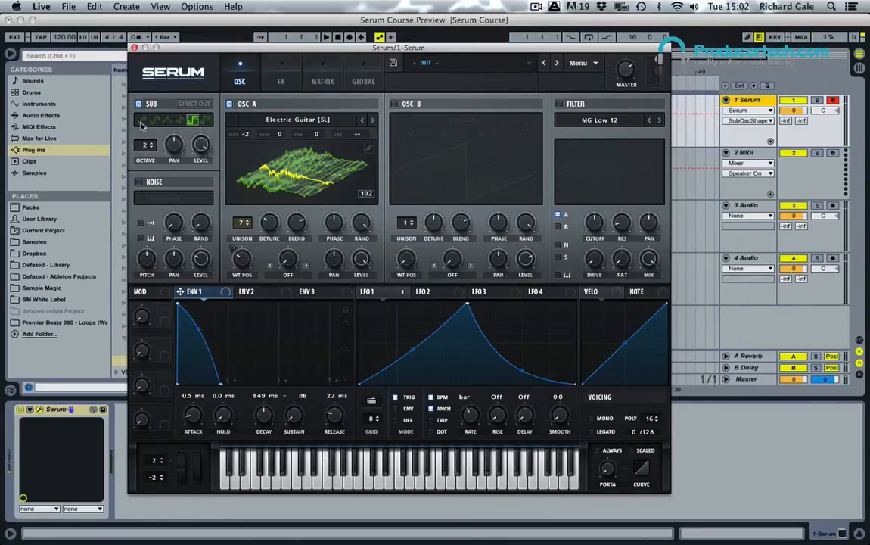
click(141, 125)
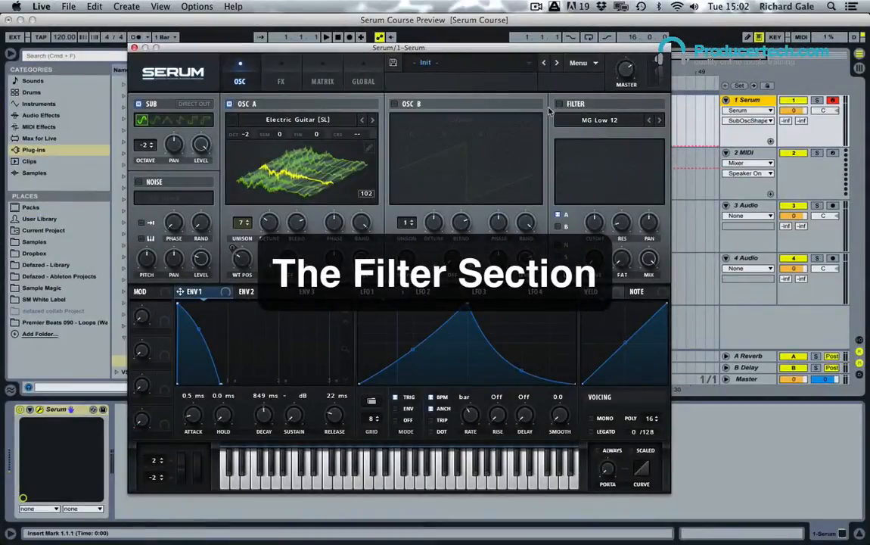
Step: Browse the filter types, choose MG Low 24, and enable the filter
click(601, 119)
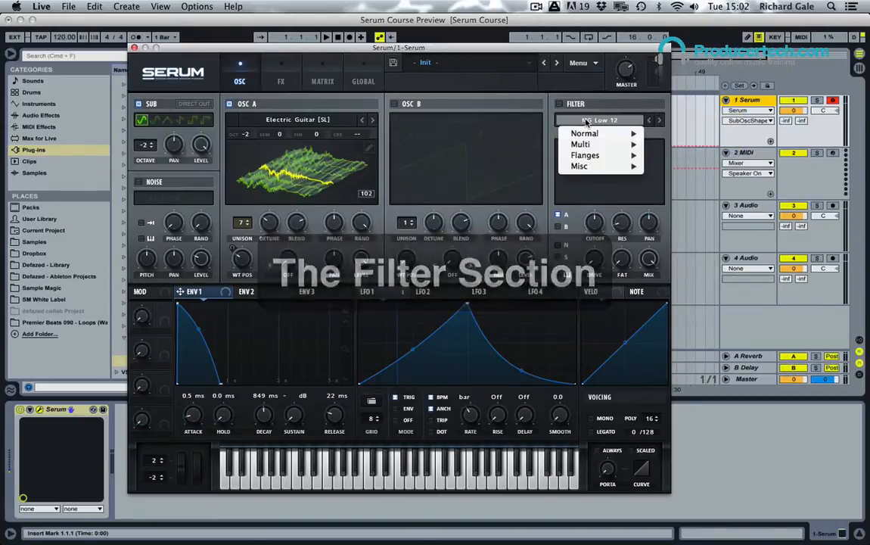
mouse_move(597, 134)
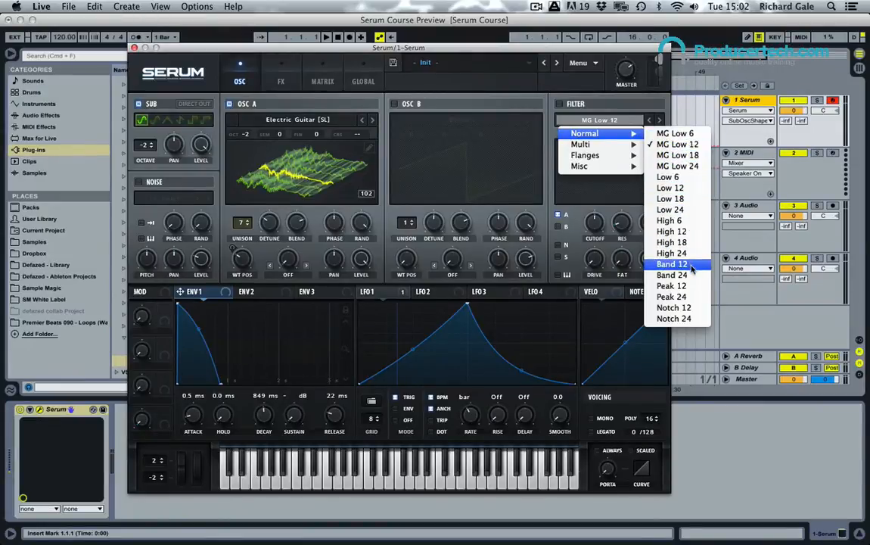
mouse_move(615, 146)
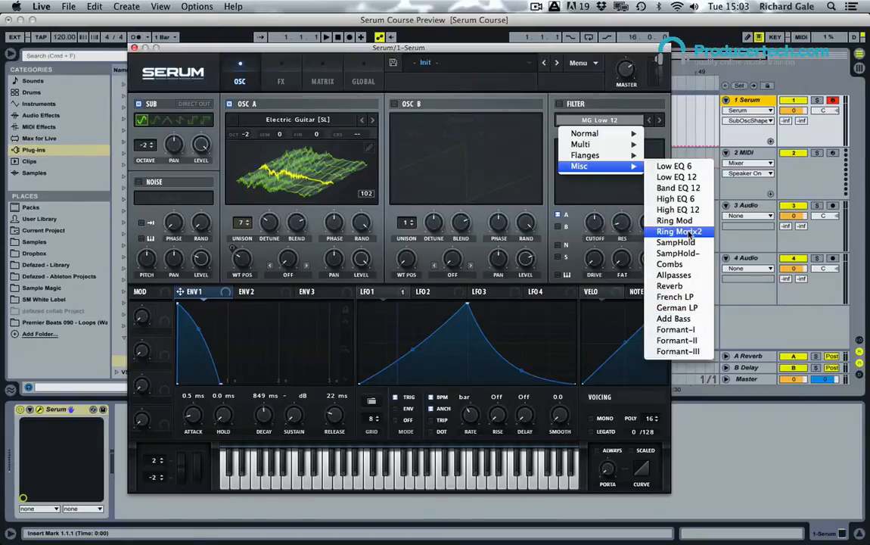
click(610, 122)
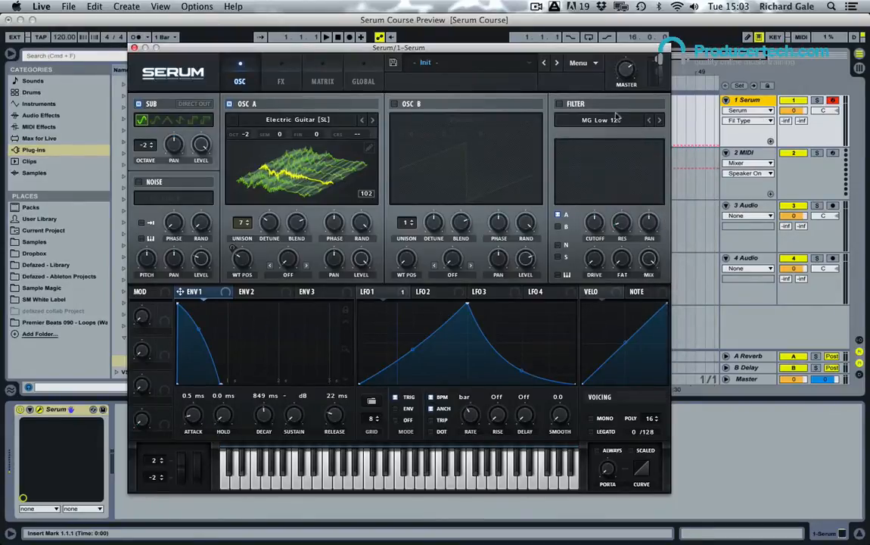
click(560, 104)
Step: Lower the filter's cutoff and raise envelope 1's sustain to about -16.3 dB
mouse_move(600, 225)
mouse_down()
mouse_move(603, 272)
mouse_move(603, 198)
mouse_move(603, 288)
mouse_move(603, 246)
mouse_move(621, 222)
mouse_move(624, 159)
mouse_move(595, 219)
mouse_move(589, 176)
mouse_move(590, 217)
mouse_move(597, 215)
mouse_up()
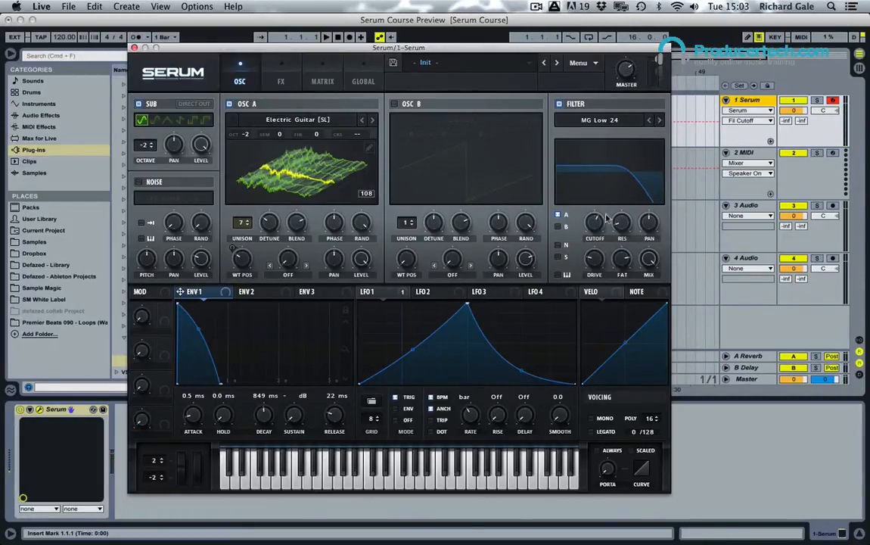
mouse_move(596, 227)
mouse_down()
mouse_move(594, 192)
mouse_move(592, 290)
mouse_move(594, 221)
mouse_move(592, 230)
mouse_up()
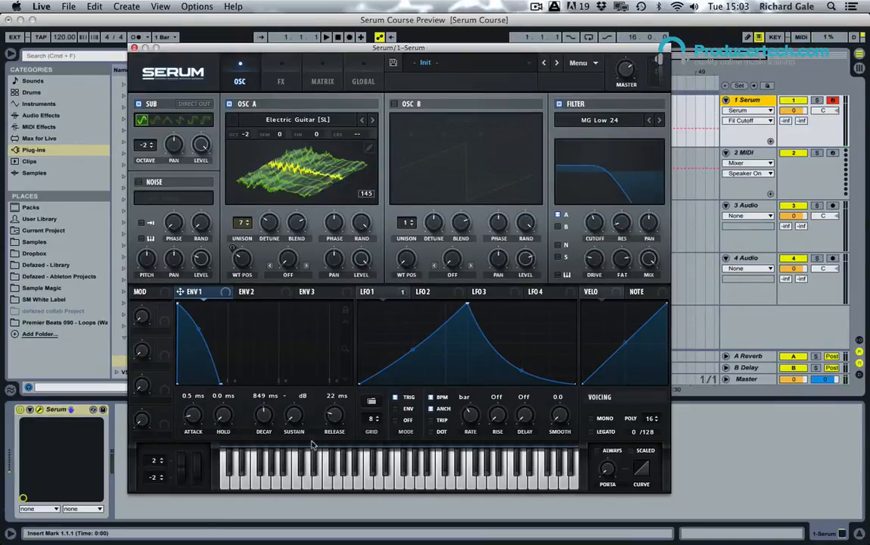
drag(297, 426, 296, 365)
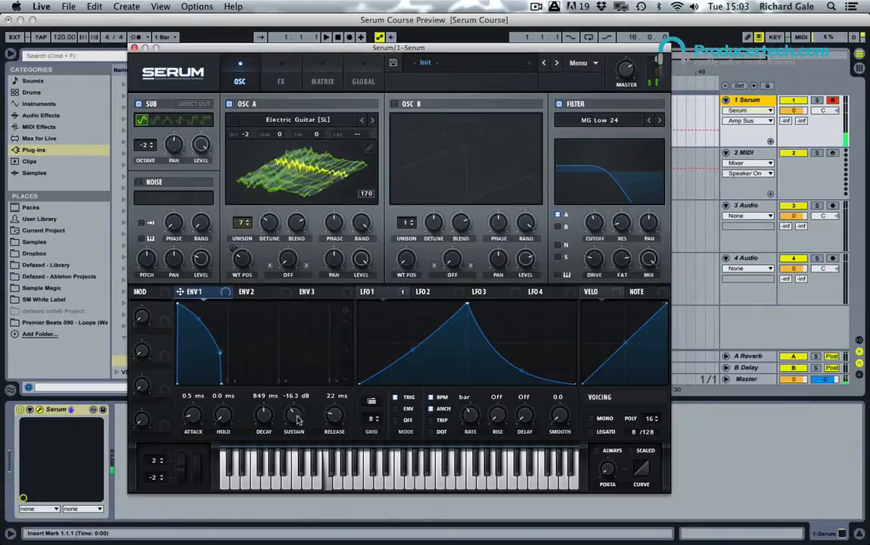
Step: Set envelope 1's decay to 712 ms and sustain to -10.6 dB, and assign envelope 2 to the filter cutoff
drag(298, 420, 263, 421)
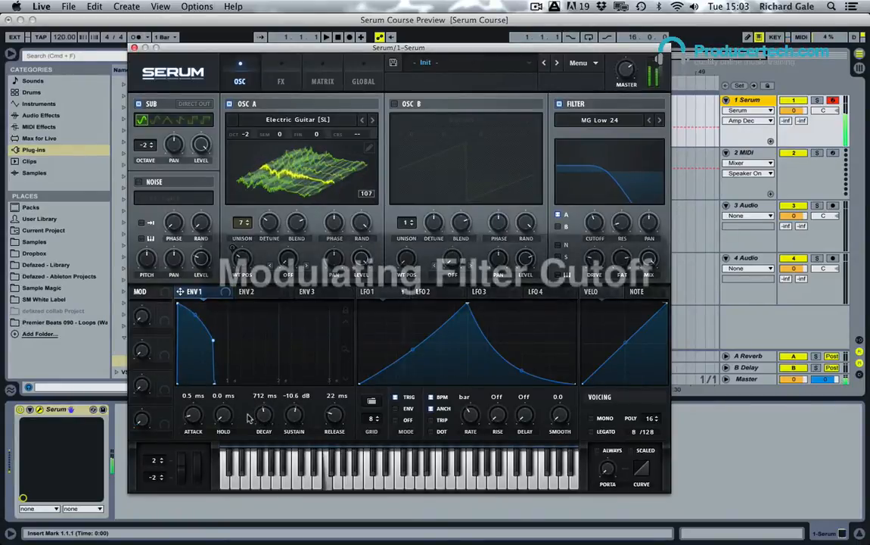
click(254, 293)
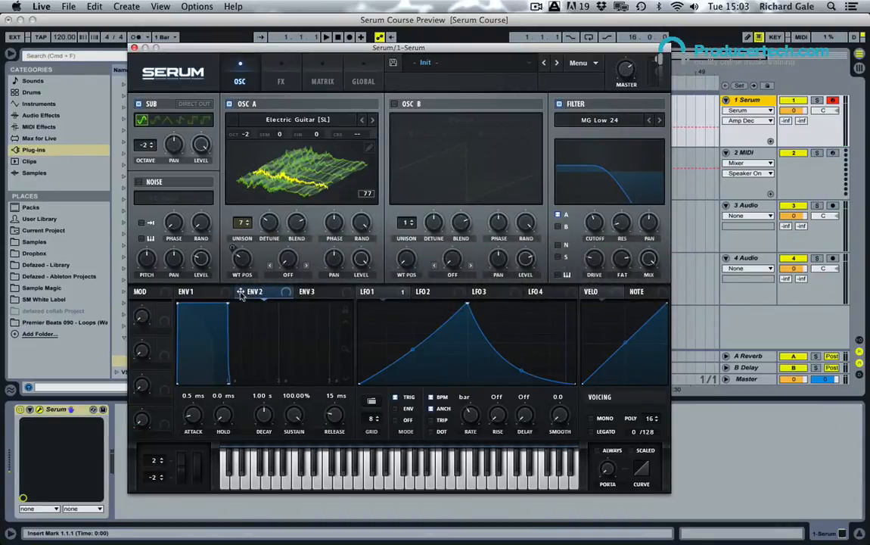
drag(240, 293, 595, 223)
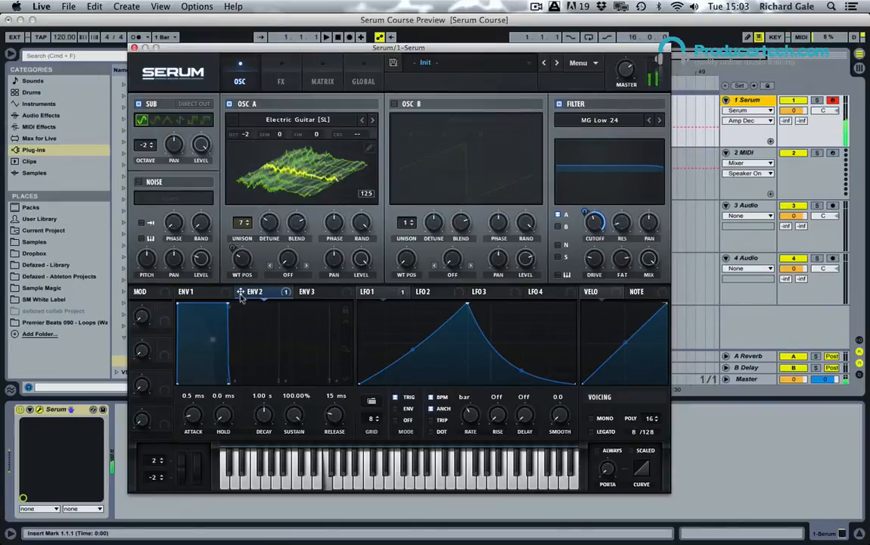
Step: Shape envelope 2 with 0.0 ms attack, 343 ms decay and about 45.26% sustain
drag(187, 309, 215, 347)
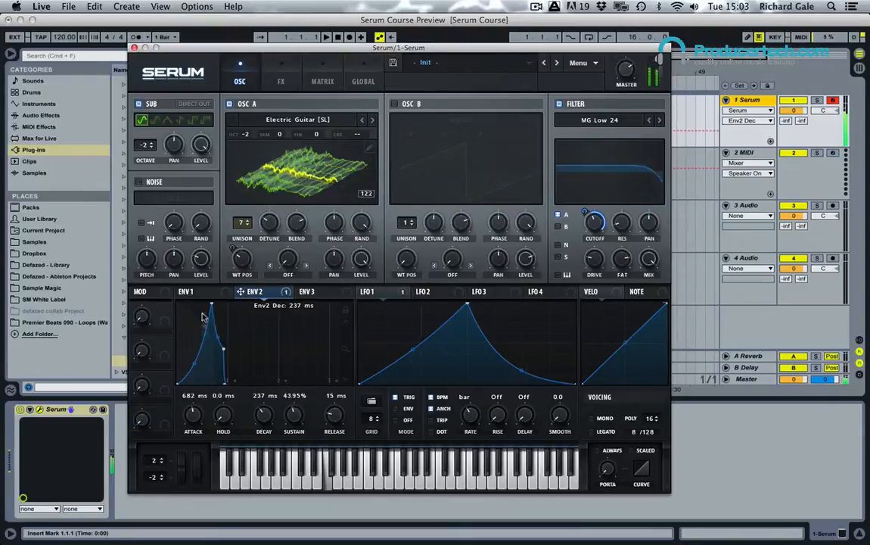
drag(212, 305, 168, 326)
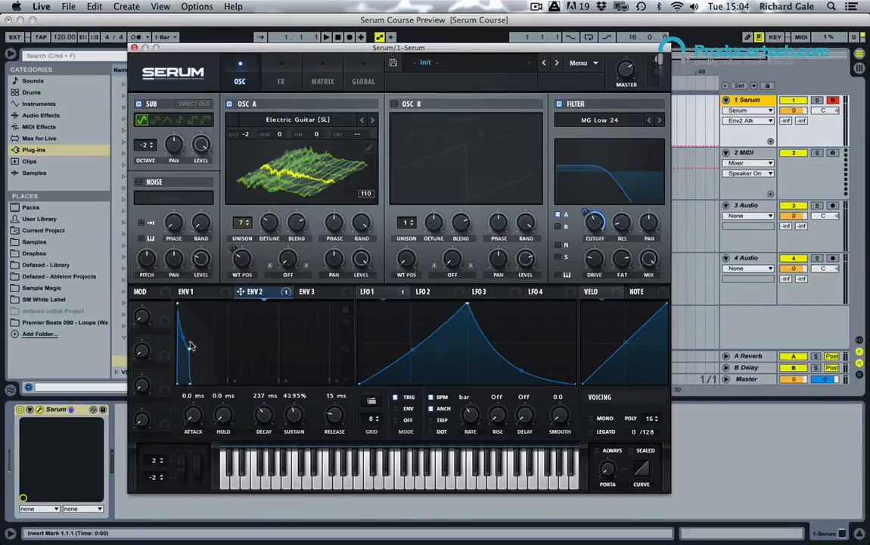
drag(295, 421, 265, 413)
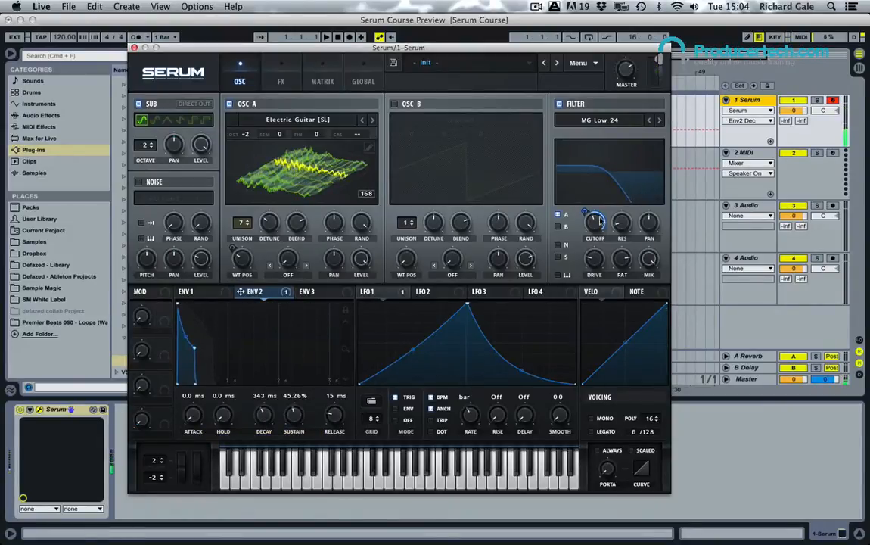
Step: Lower the filter's cutoff beneath the envelope modulation and adjust the filter's fat amount
drag(595, 220, 597, 258)
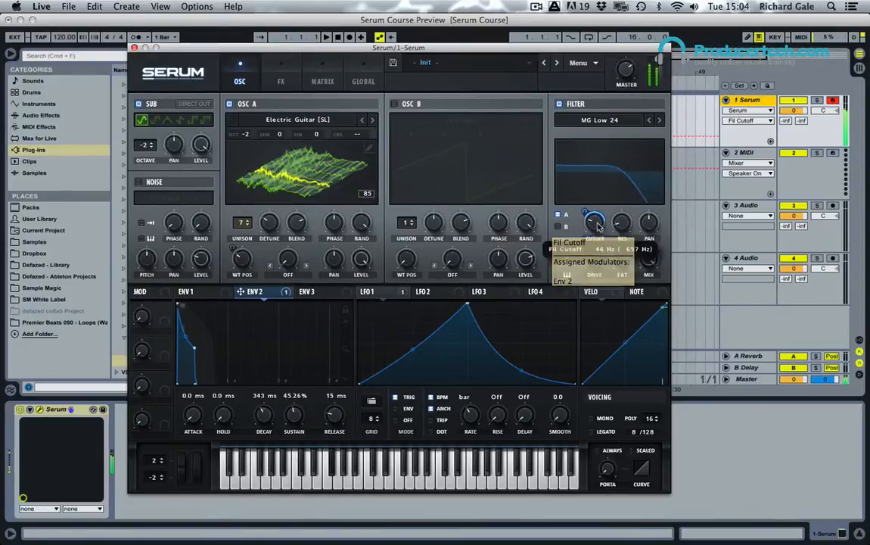
drag(597, 230, 596, 226)
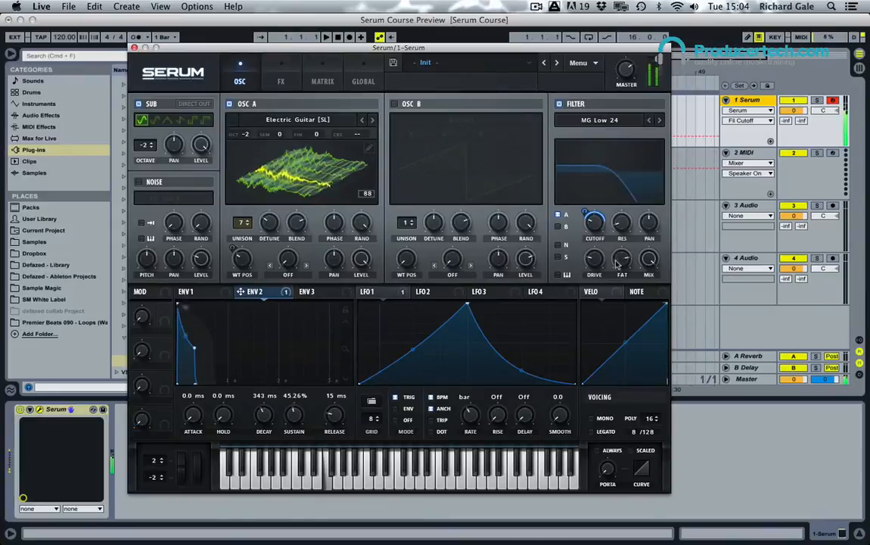
drag(617, 262, 620, 220)
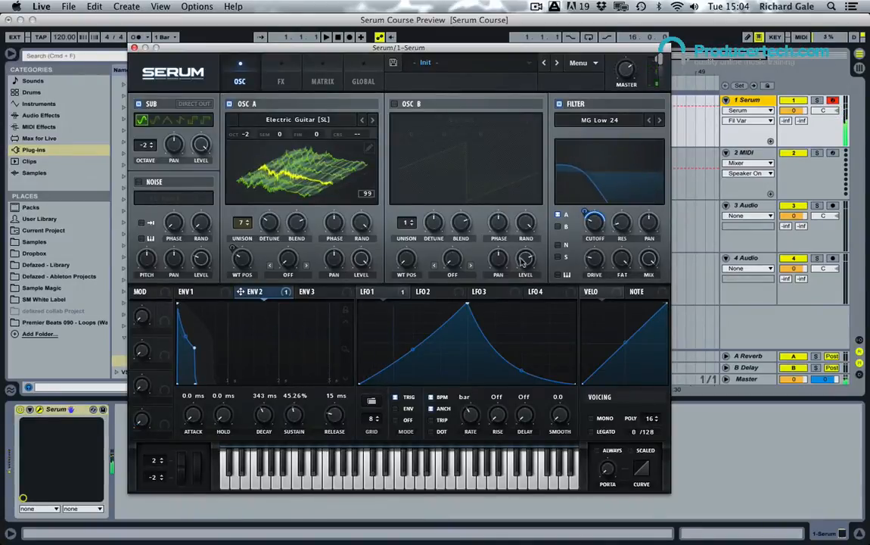
Step: Lengthen the releases of both envelopes, to about 866 ms on envelope 2 and 314 ms on envelope 1
drag(337, 421, 336, 363)
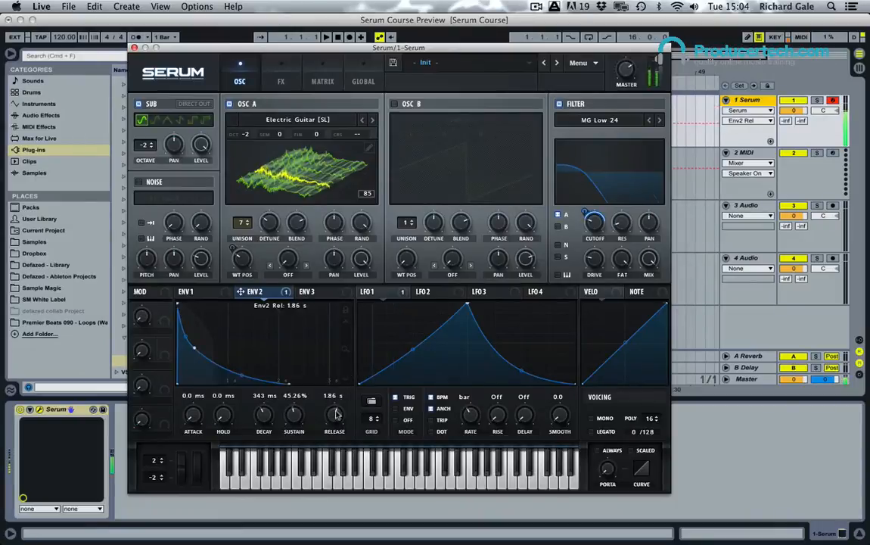
click(188, 292)
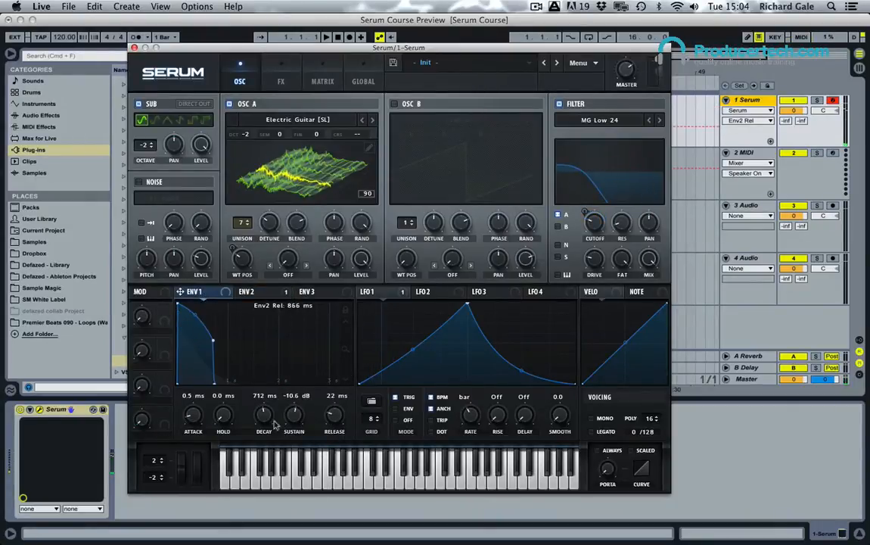
drag(339, 421, 343, 387)
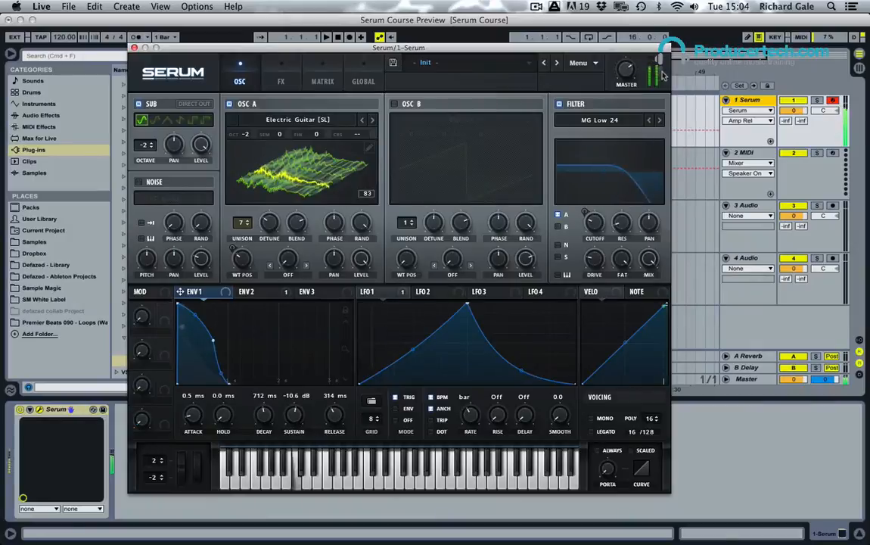
Step: Enable oscillator B with the analog Basic Shapes wavetable, show it in 3D view, and route it to the filter
click(393, 105)
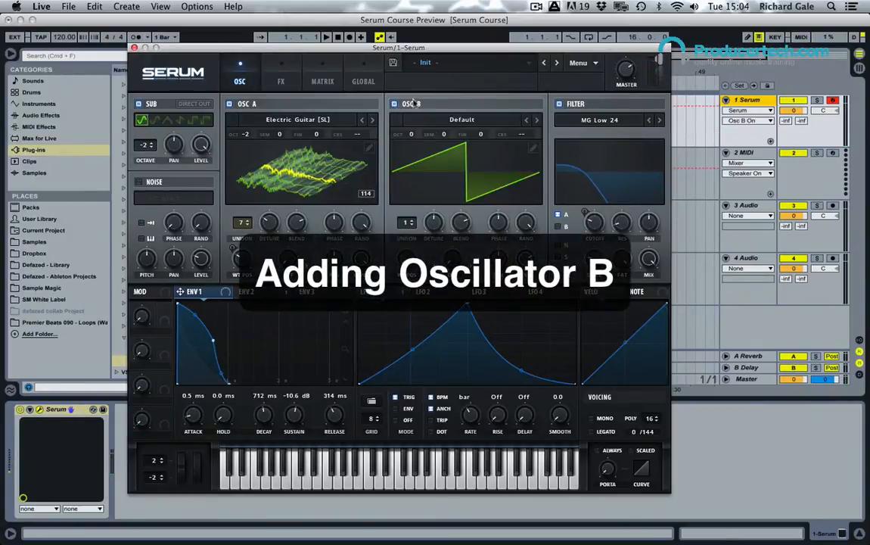
click(464, 120)
mouse_move(454, 134)
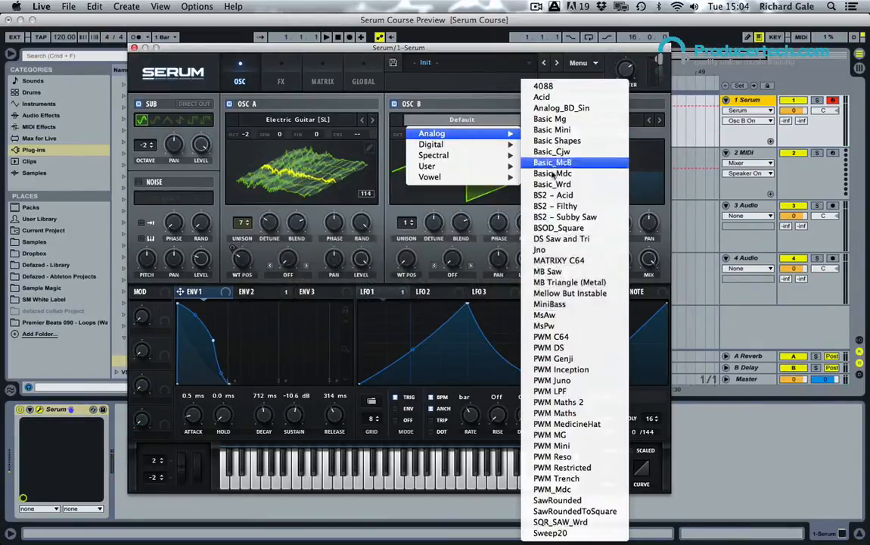
click(558, 141)
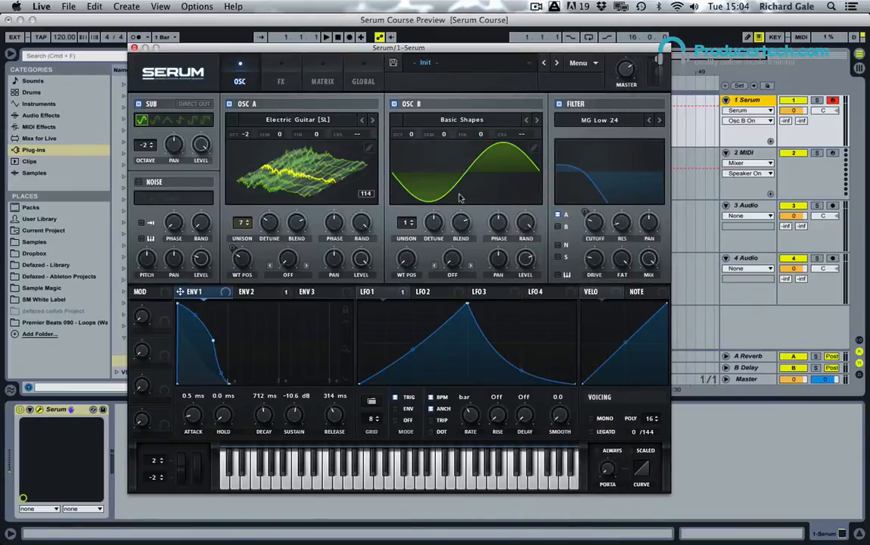
click(446, 184)
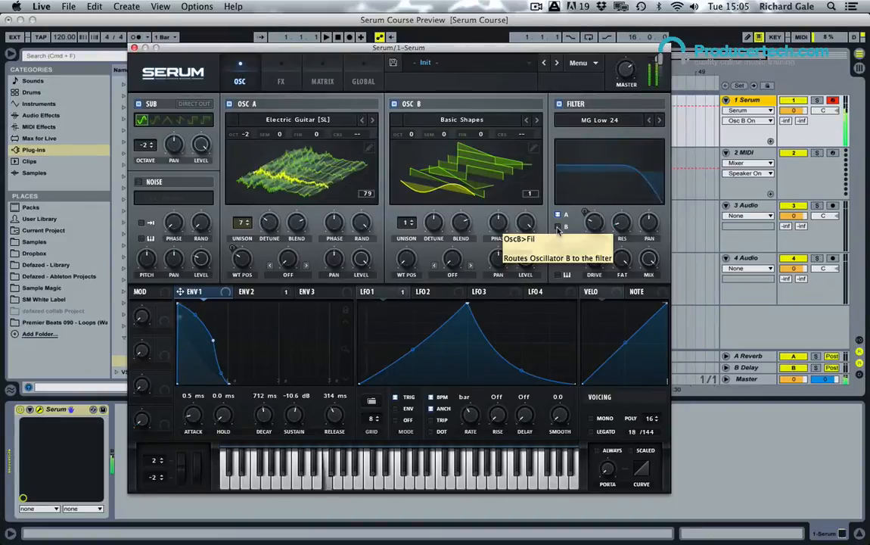
click(559, 229)
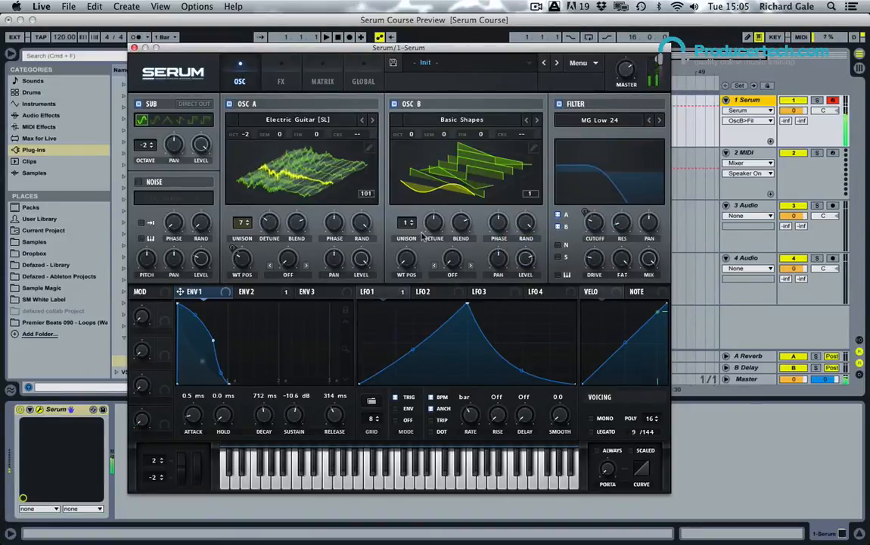
Step: Set oscillator B's wavetable position to 4, reduce its level, and try octave -1 before returning to octave 0
drag(407, 258, 412, 202)
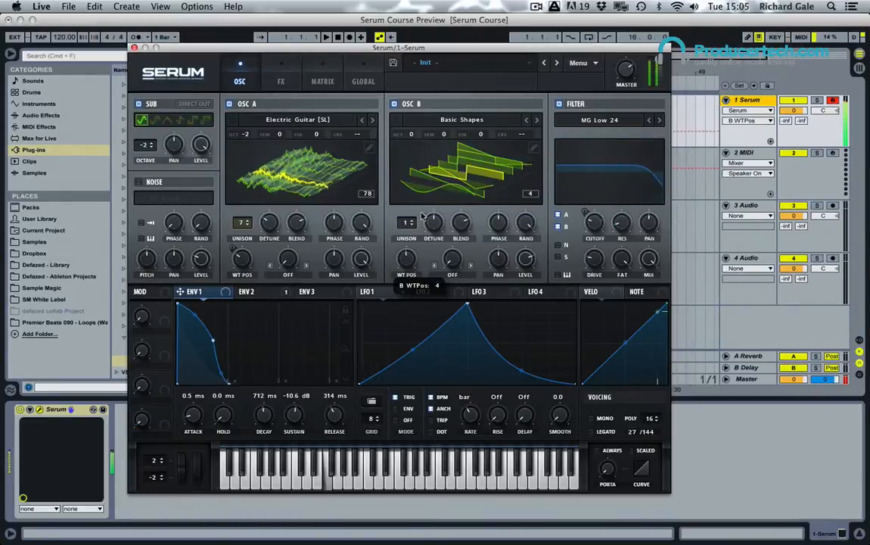
drag(412, 135, 414, 154)
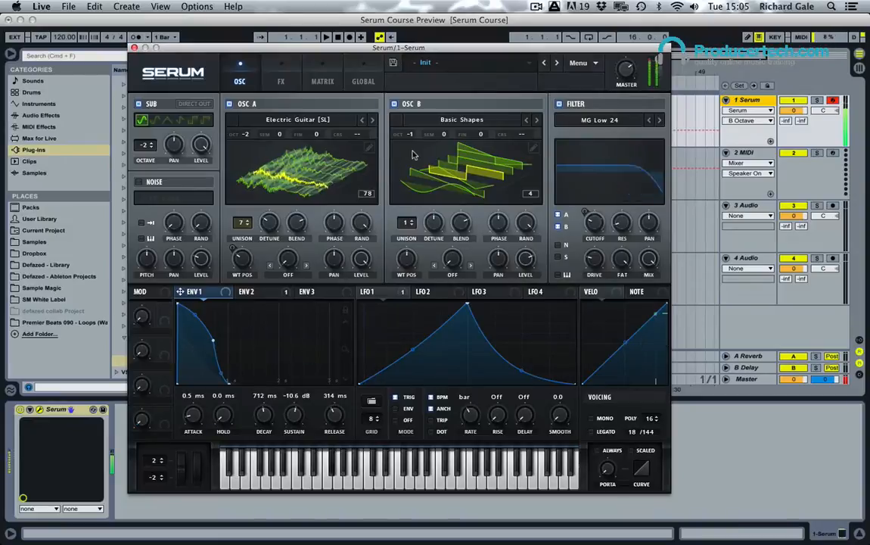
drag(528, 268, 527, 290)
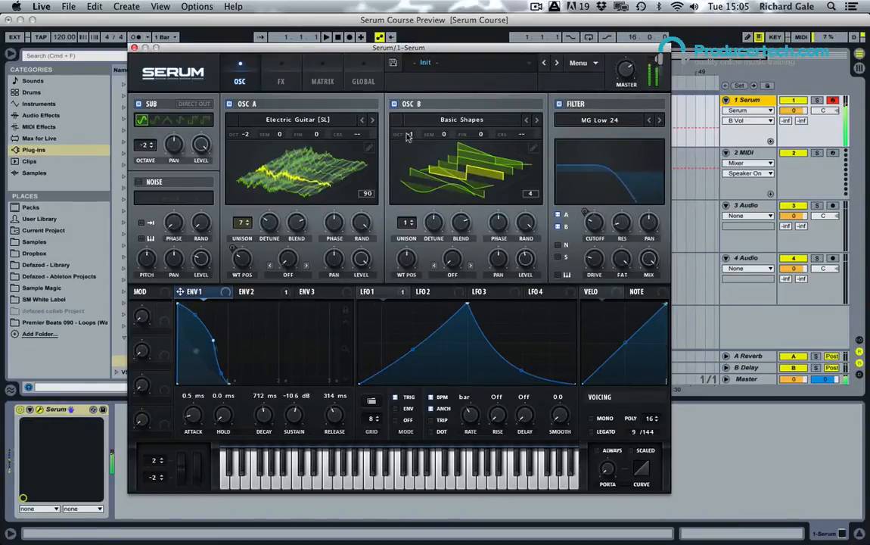
drag(409, 135, 409, 130)
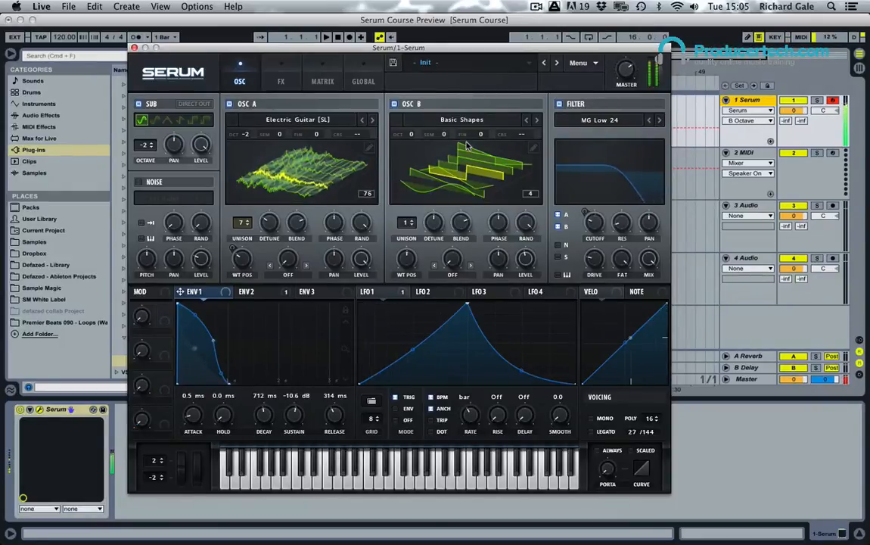
Step: Lower oscillator B's level further to roughly 26%, and give it 3 unison voices with adjusted detune
drag(521, 272, 526, 295)
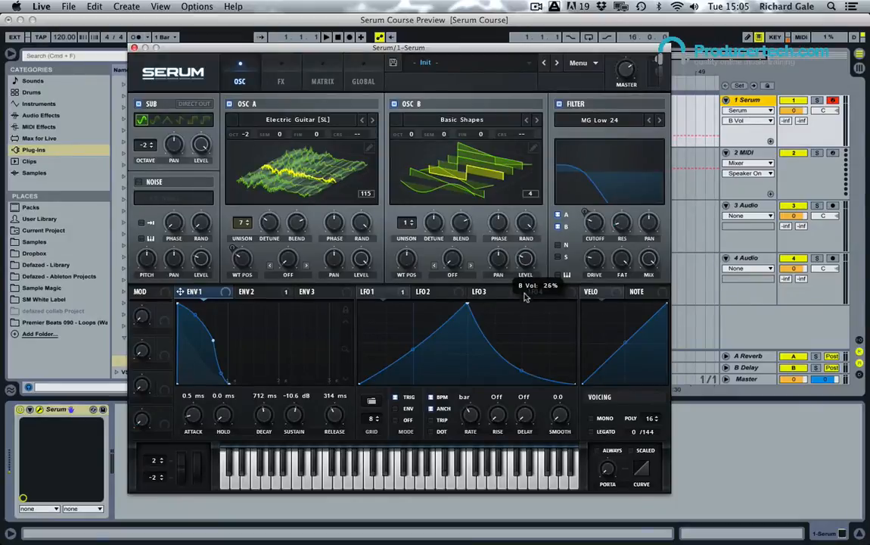
drag(526, 259, 525, 255)
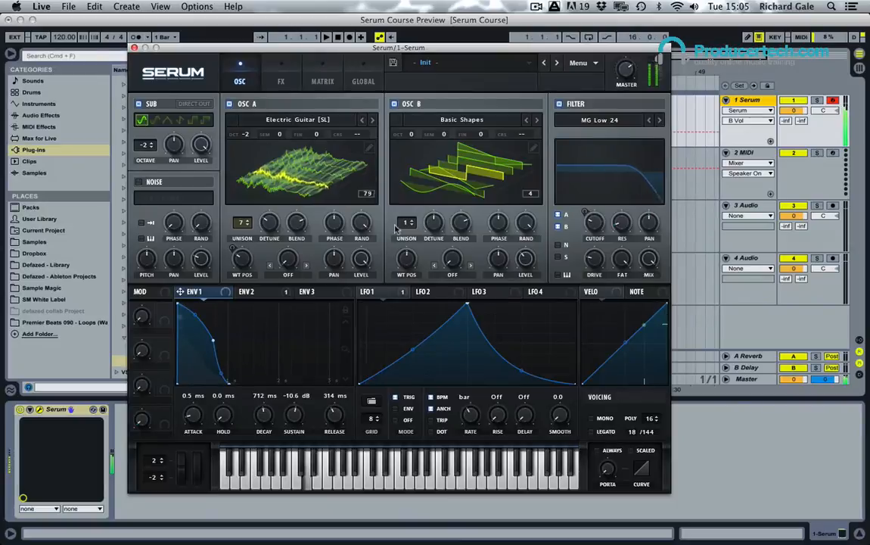
drag(409, 228, 440, 255)
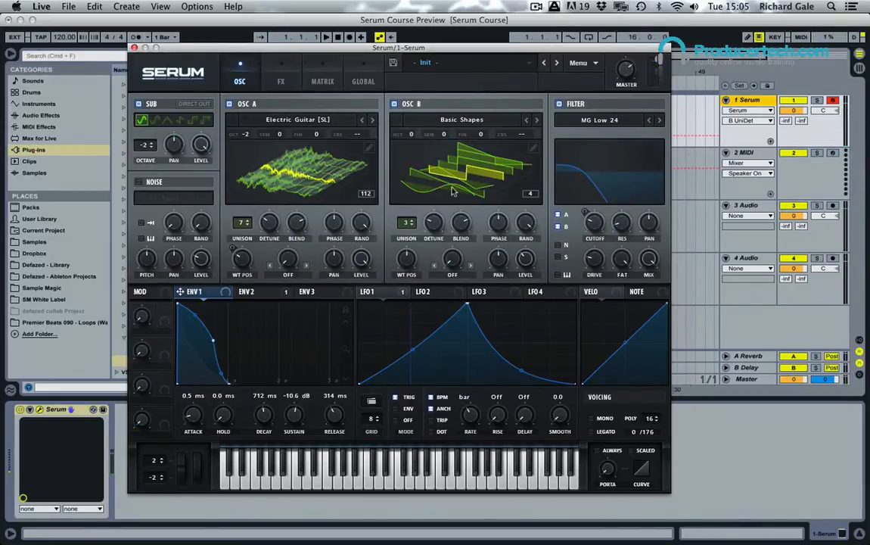
Step: Enable the compressor effect, lower its threshold and raise its gain
click(280, 81)
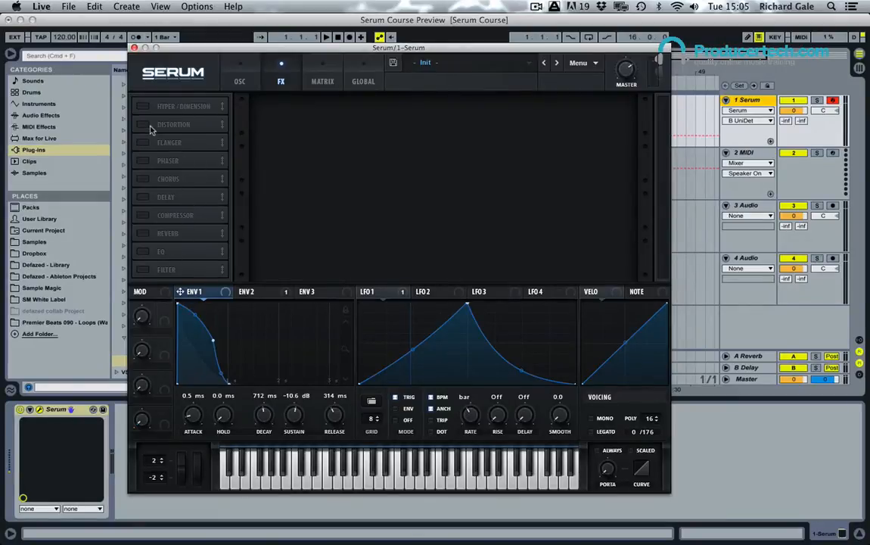
click(143, 214)
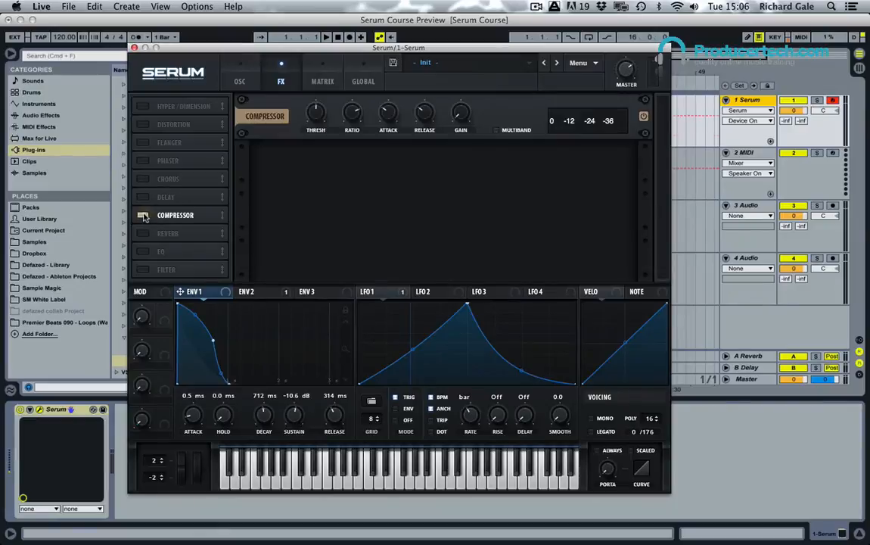
drag(460, 113, 463, 94)
drag(324, 113, 324, 141)
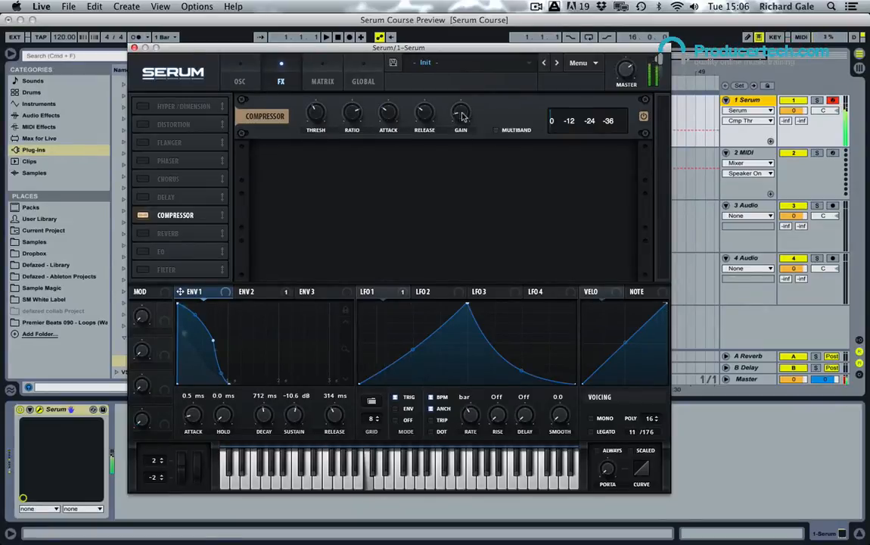
click(463, 116)
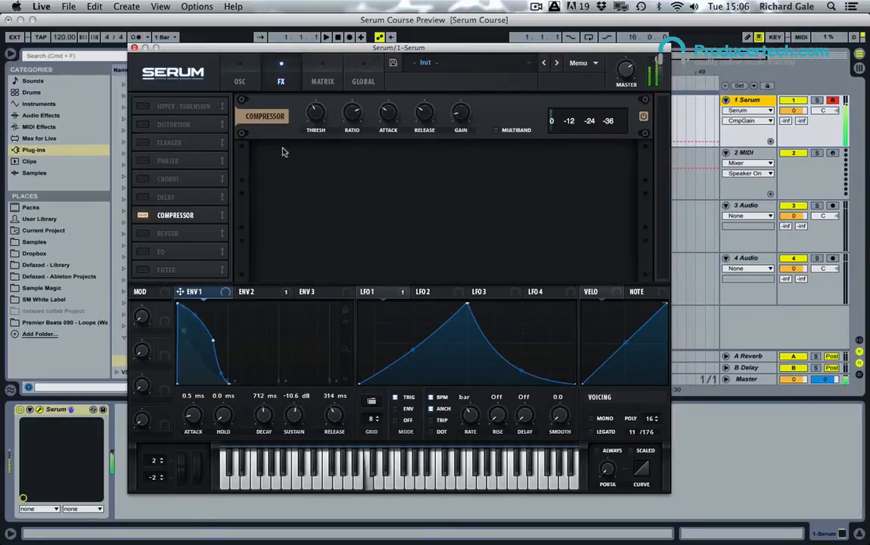
Step: Enable the reverb effect, reduce its size, adjust its mix and raise its low cut
click(141, 233)
drag(321, 164, 319, 176)
click(615, 164)
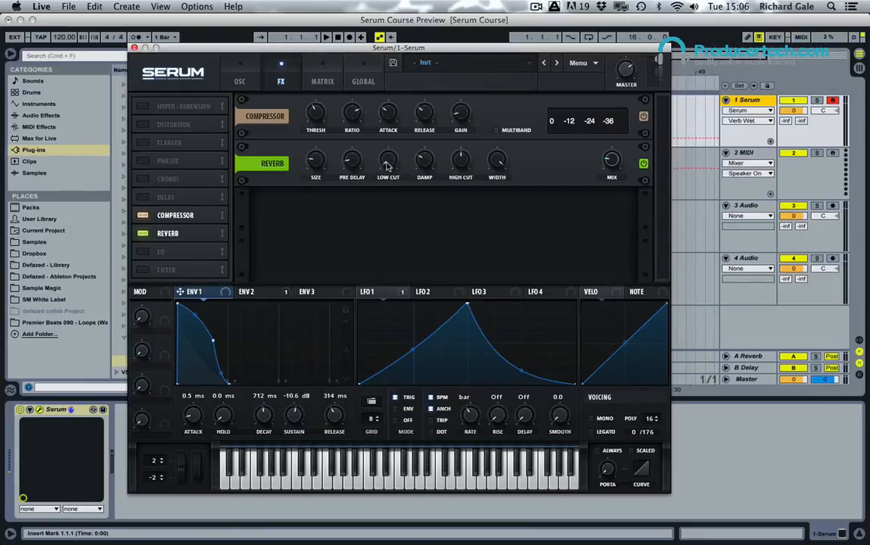
drag(387, 166, 389, 118)
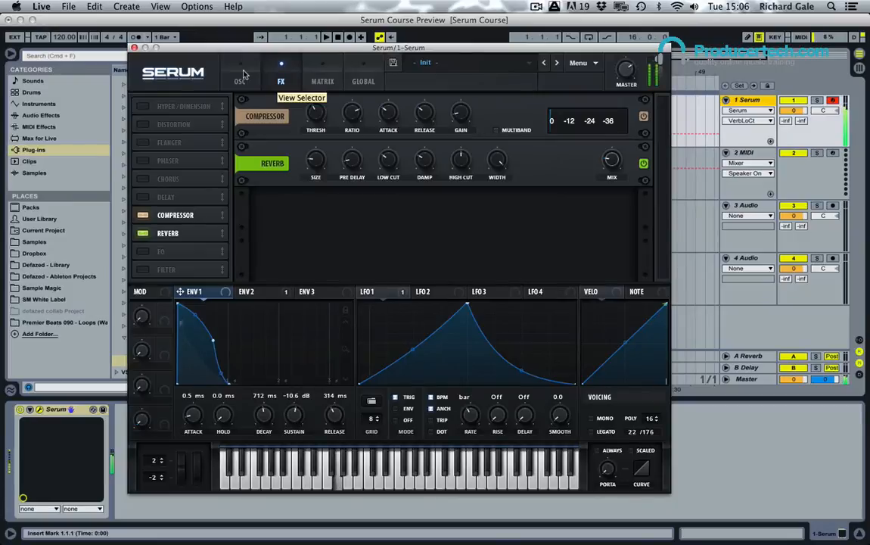